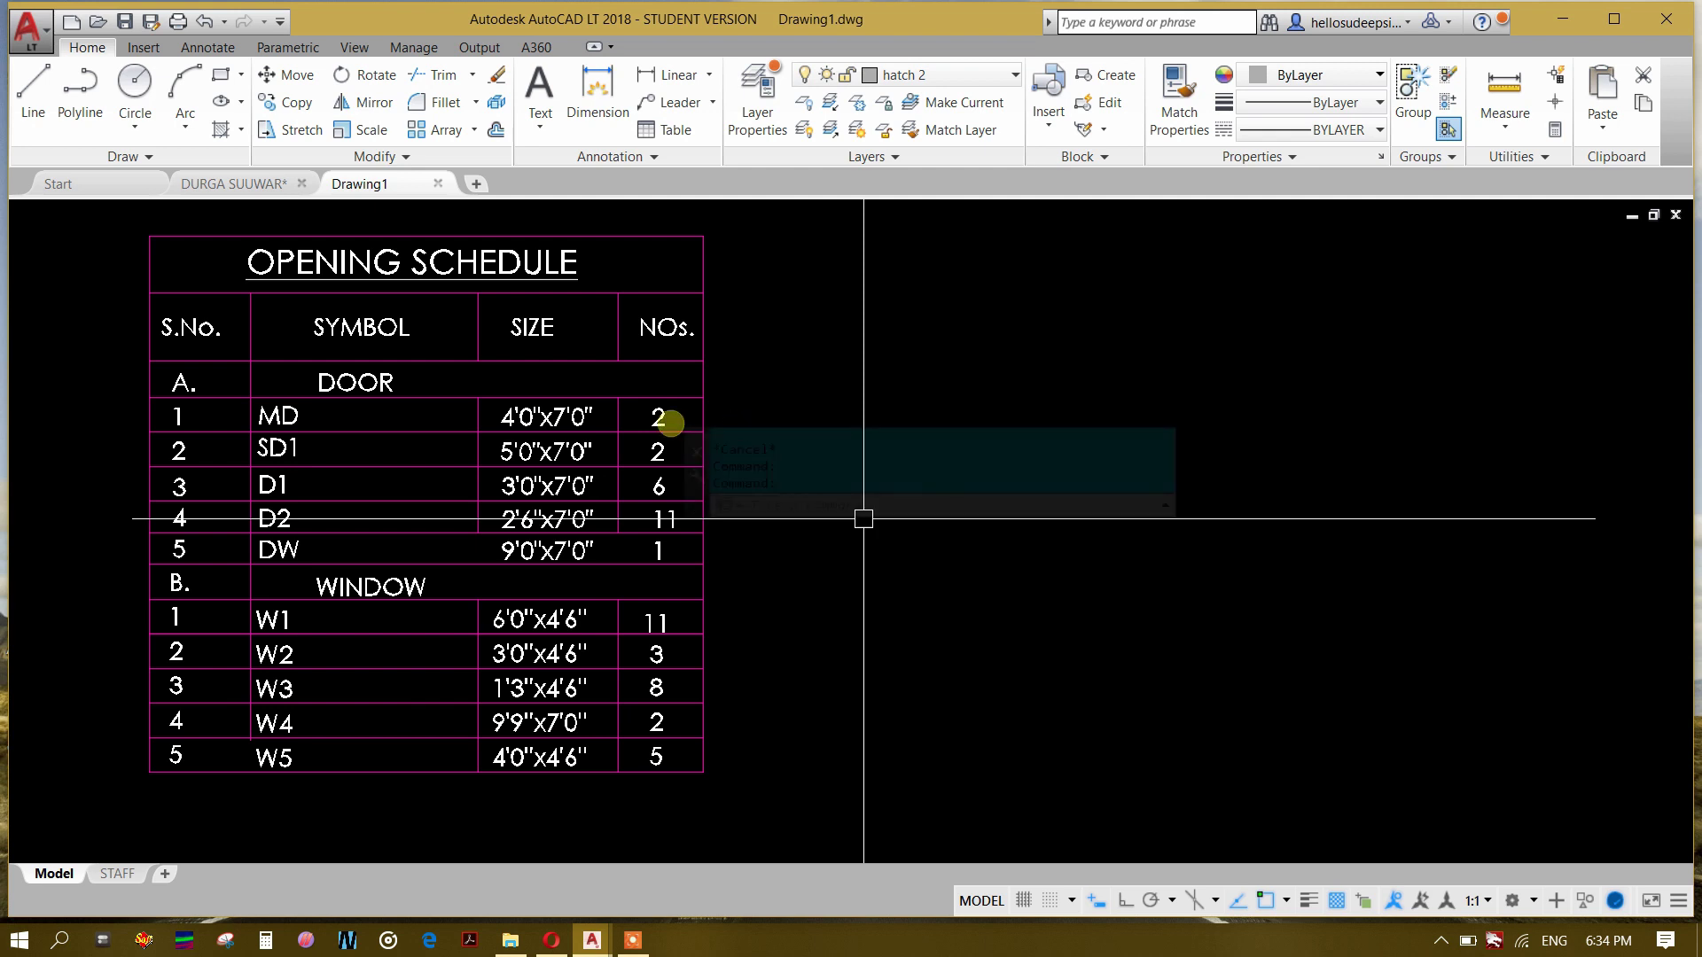
Step: Move the command line window clear of the opening schedule and open the drawing window color settings from the display options
drag(698, 438, 782, 328)
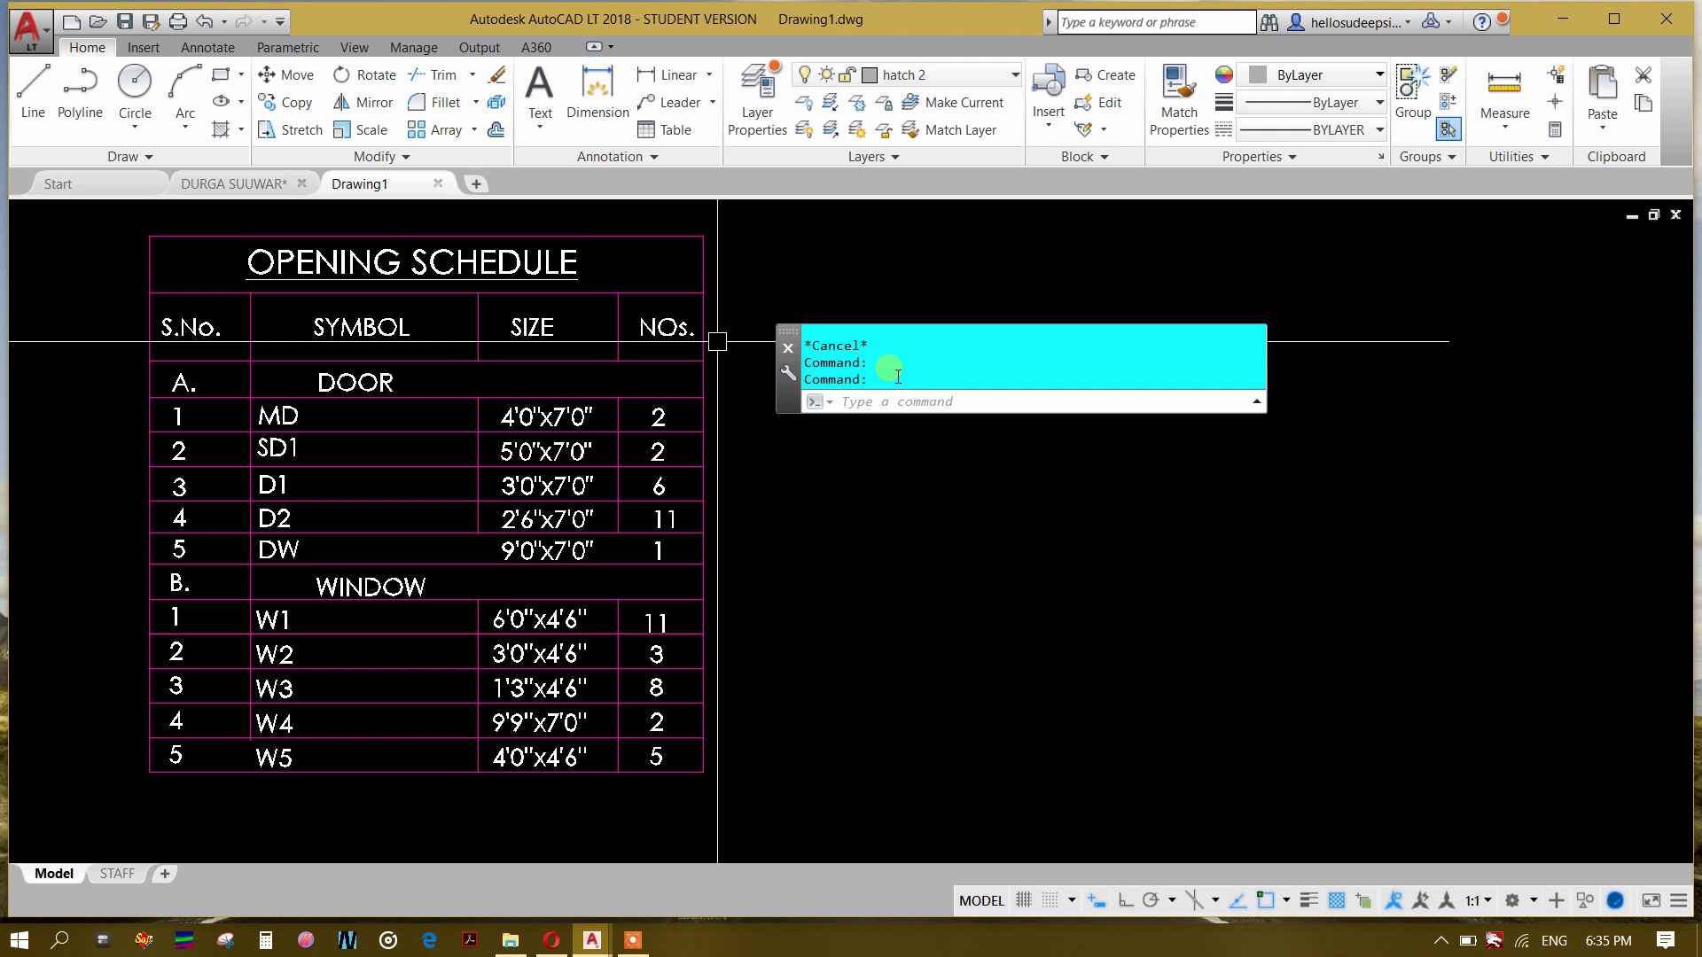
text(op)
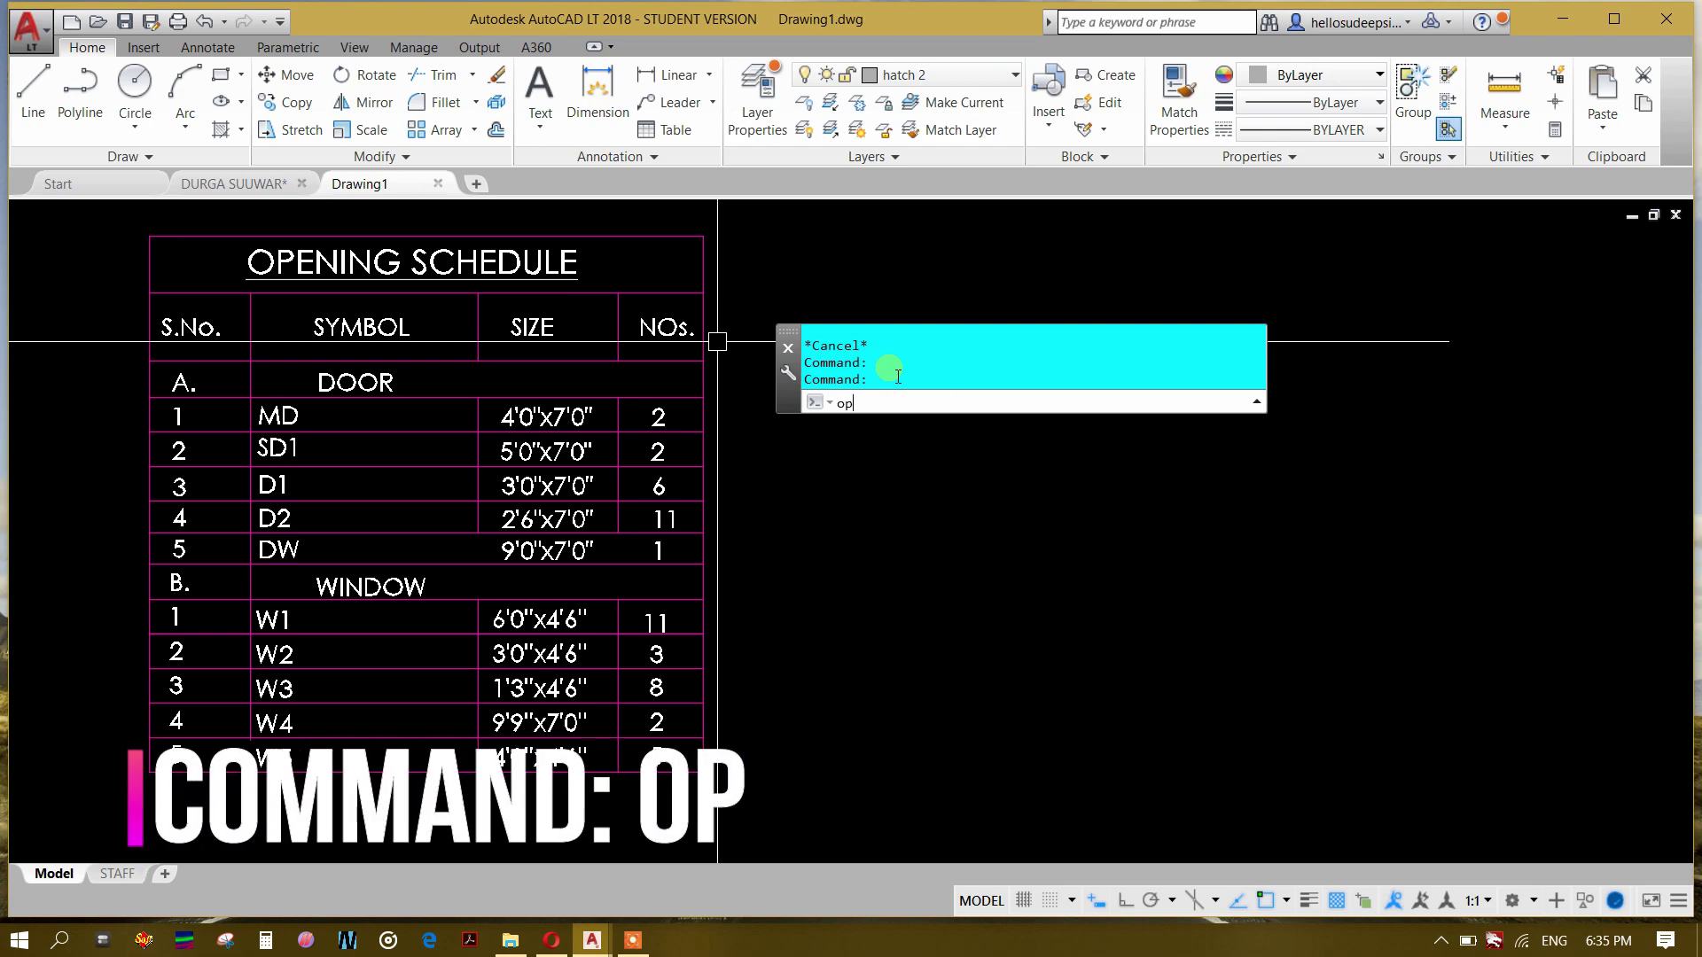
key(Return)
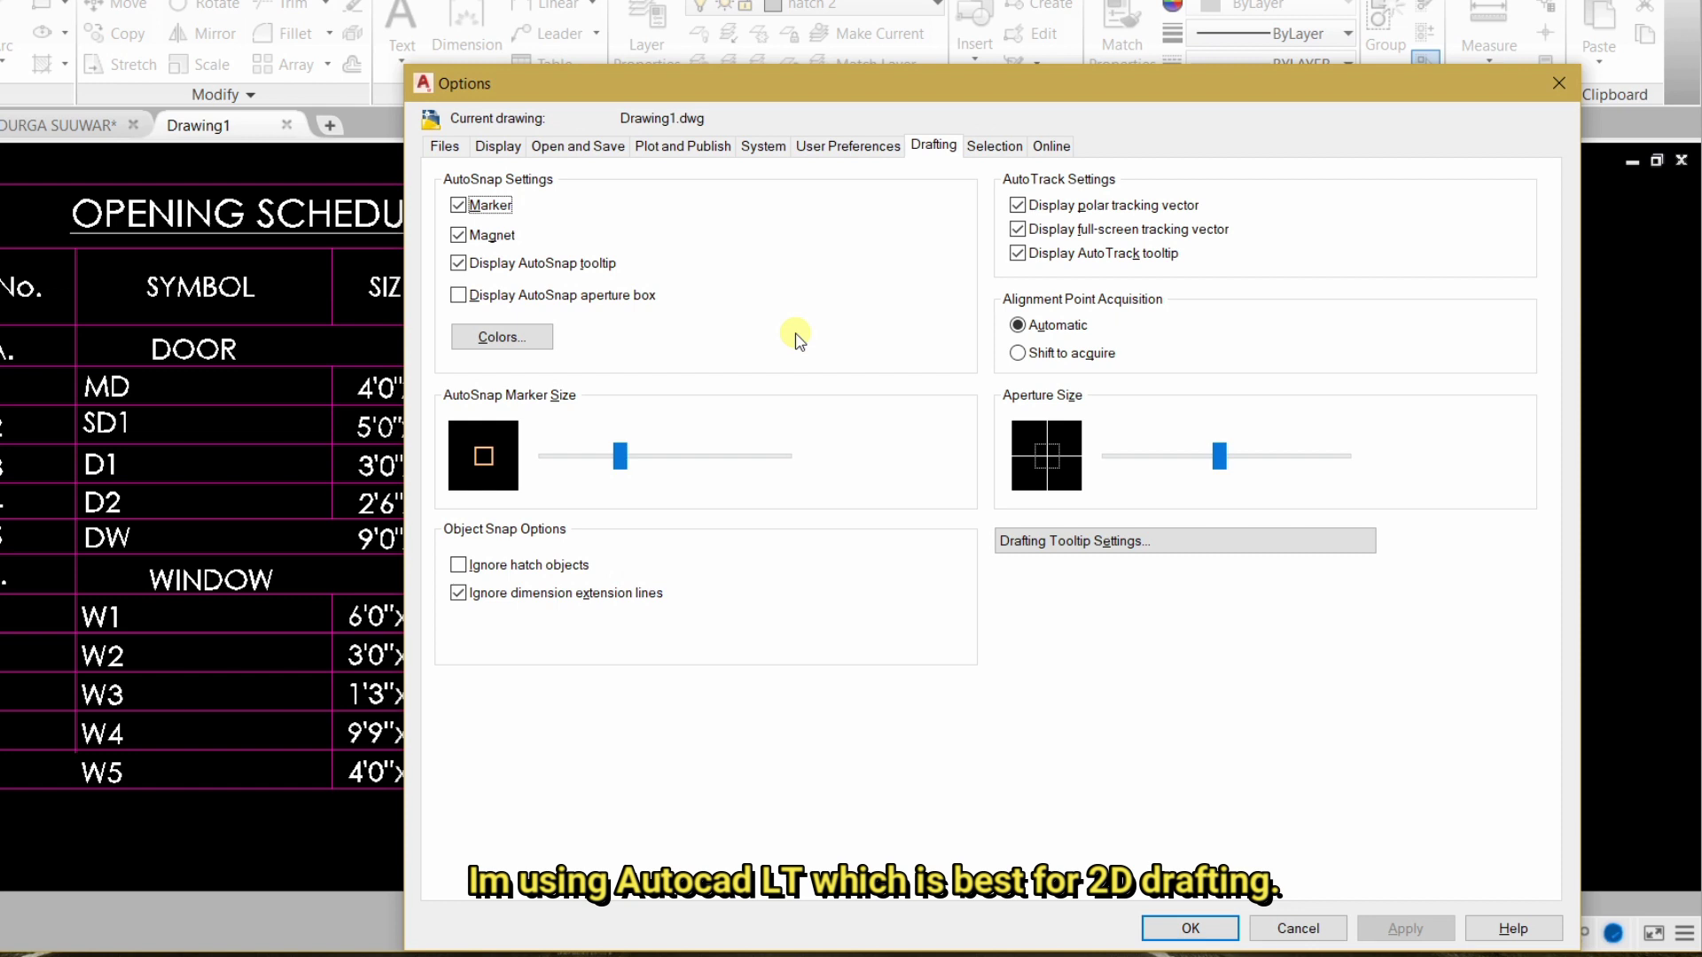
drag(816, 84, 603, 9)
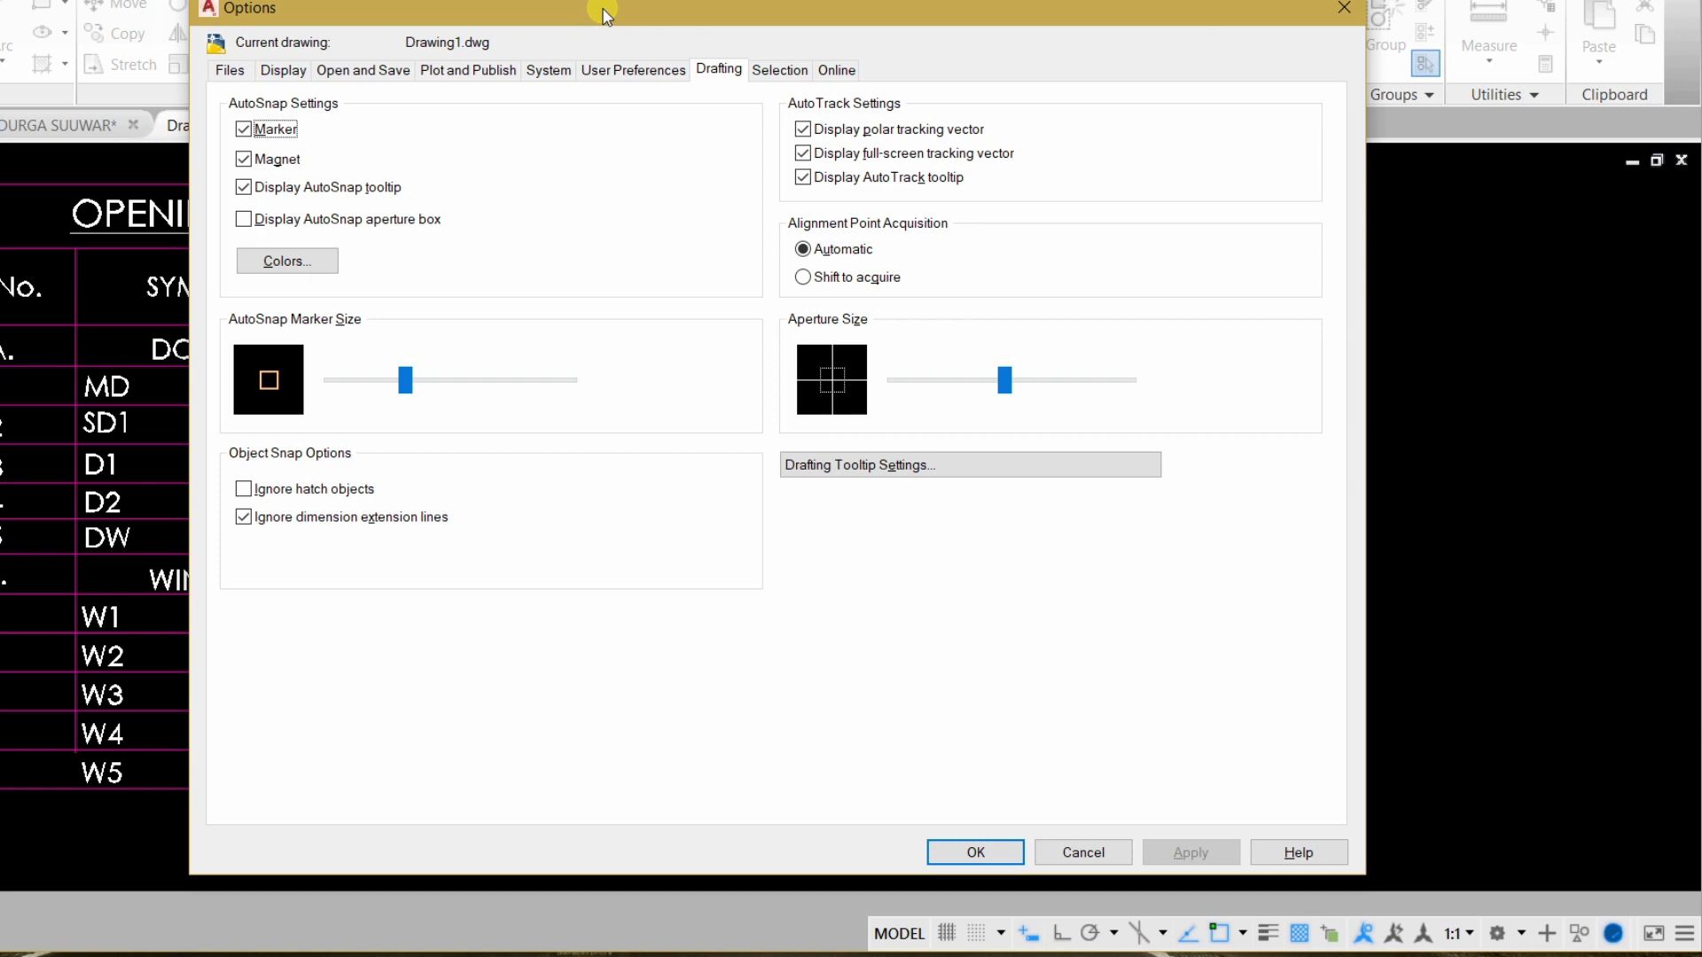
click(280, 71)
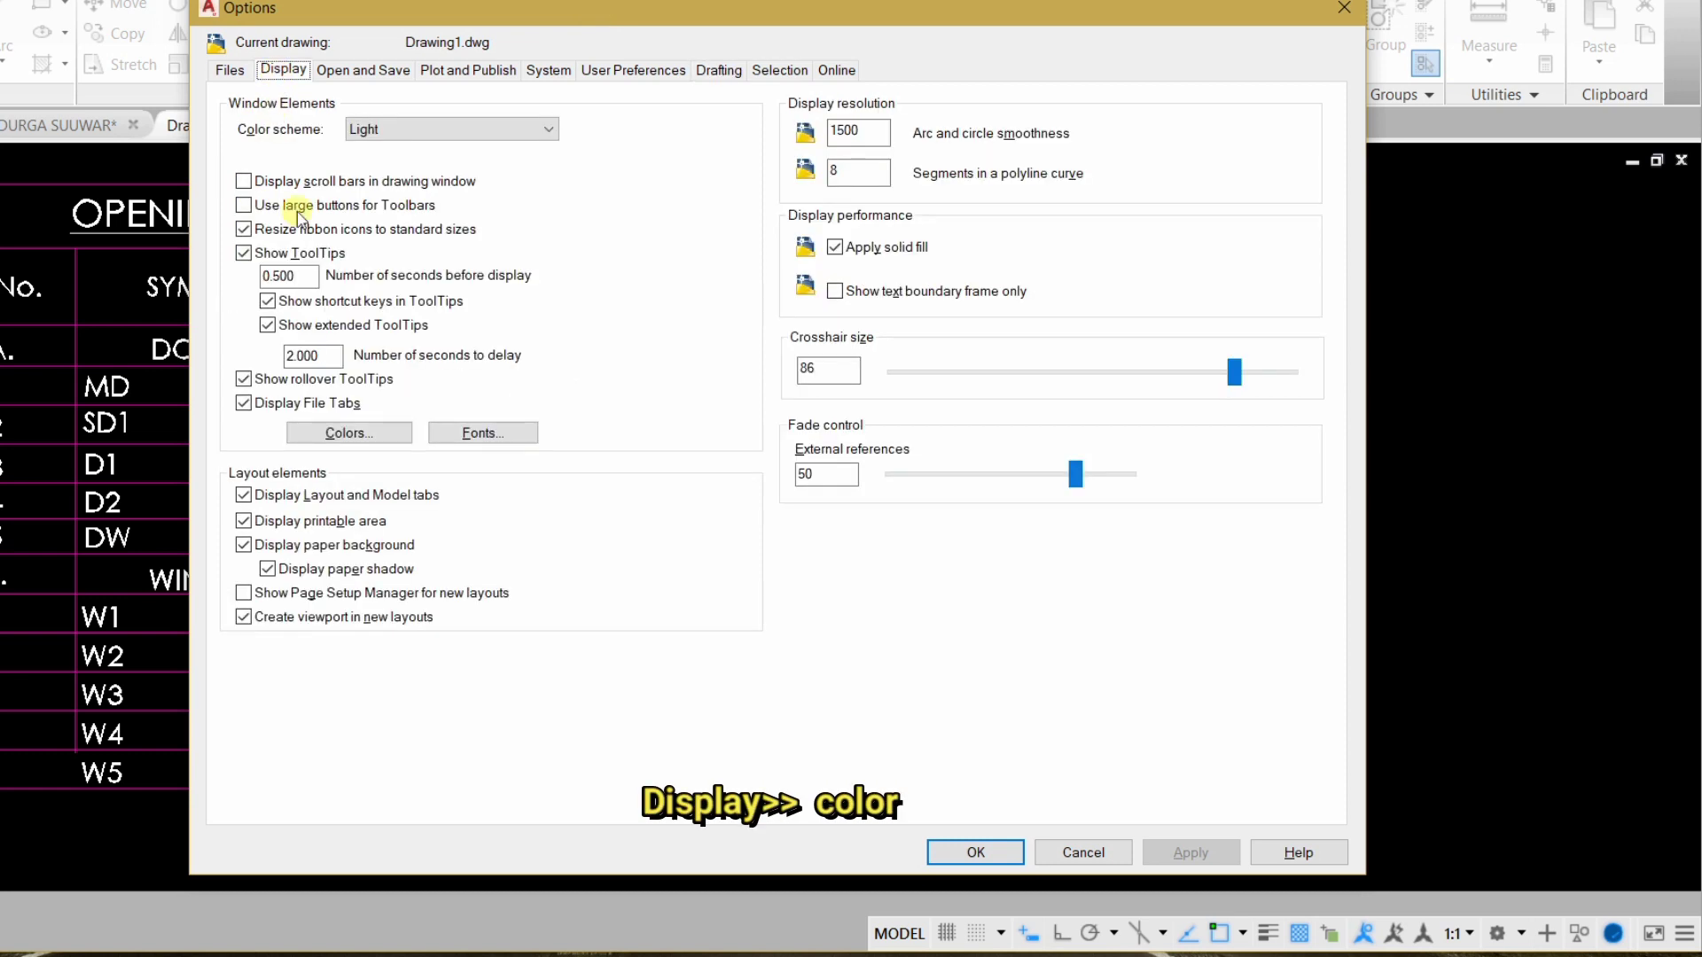
click(344, 432)
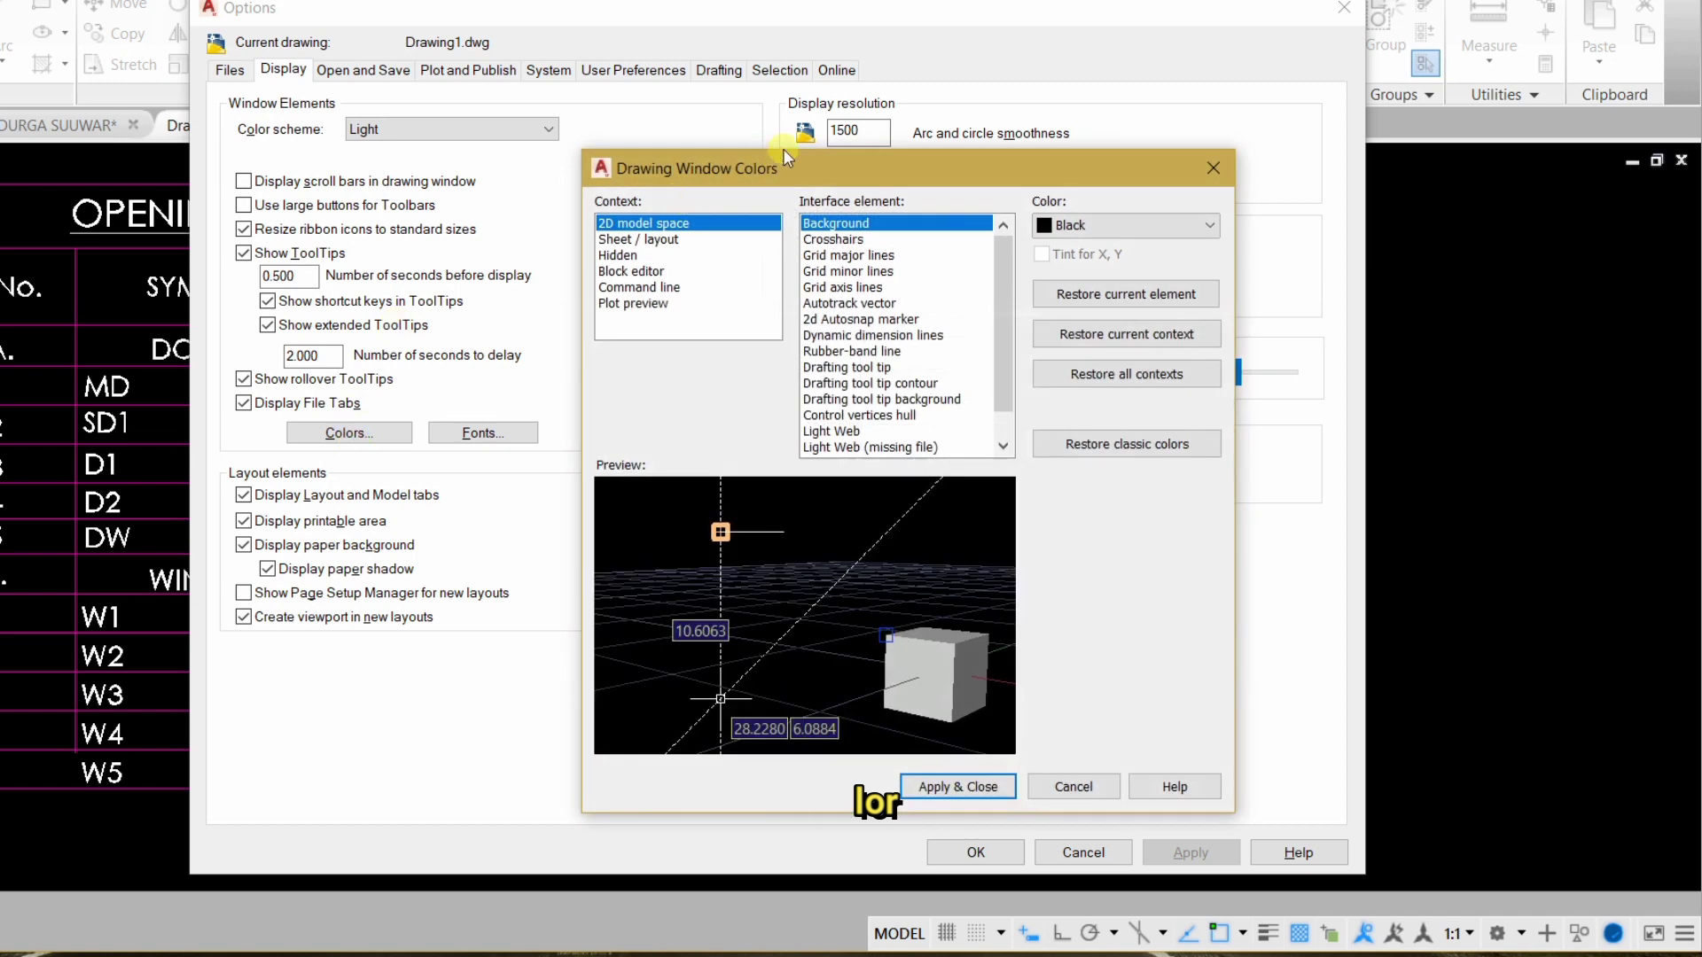
Step: Set the 2D model space background color to White
drag(784, 156, 391, 94)
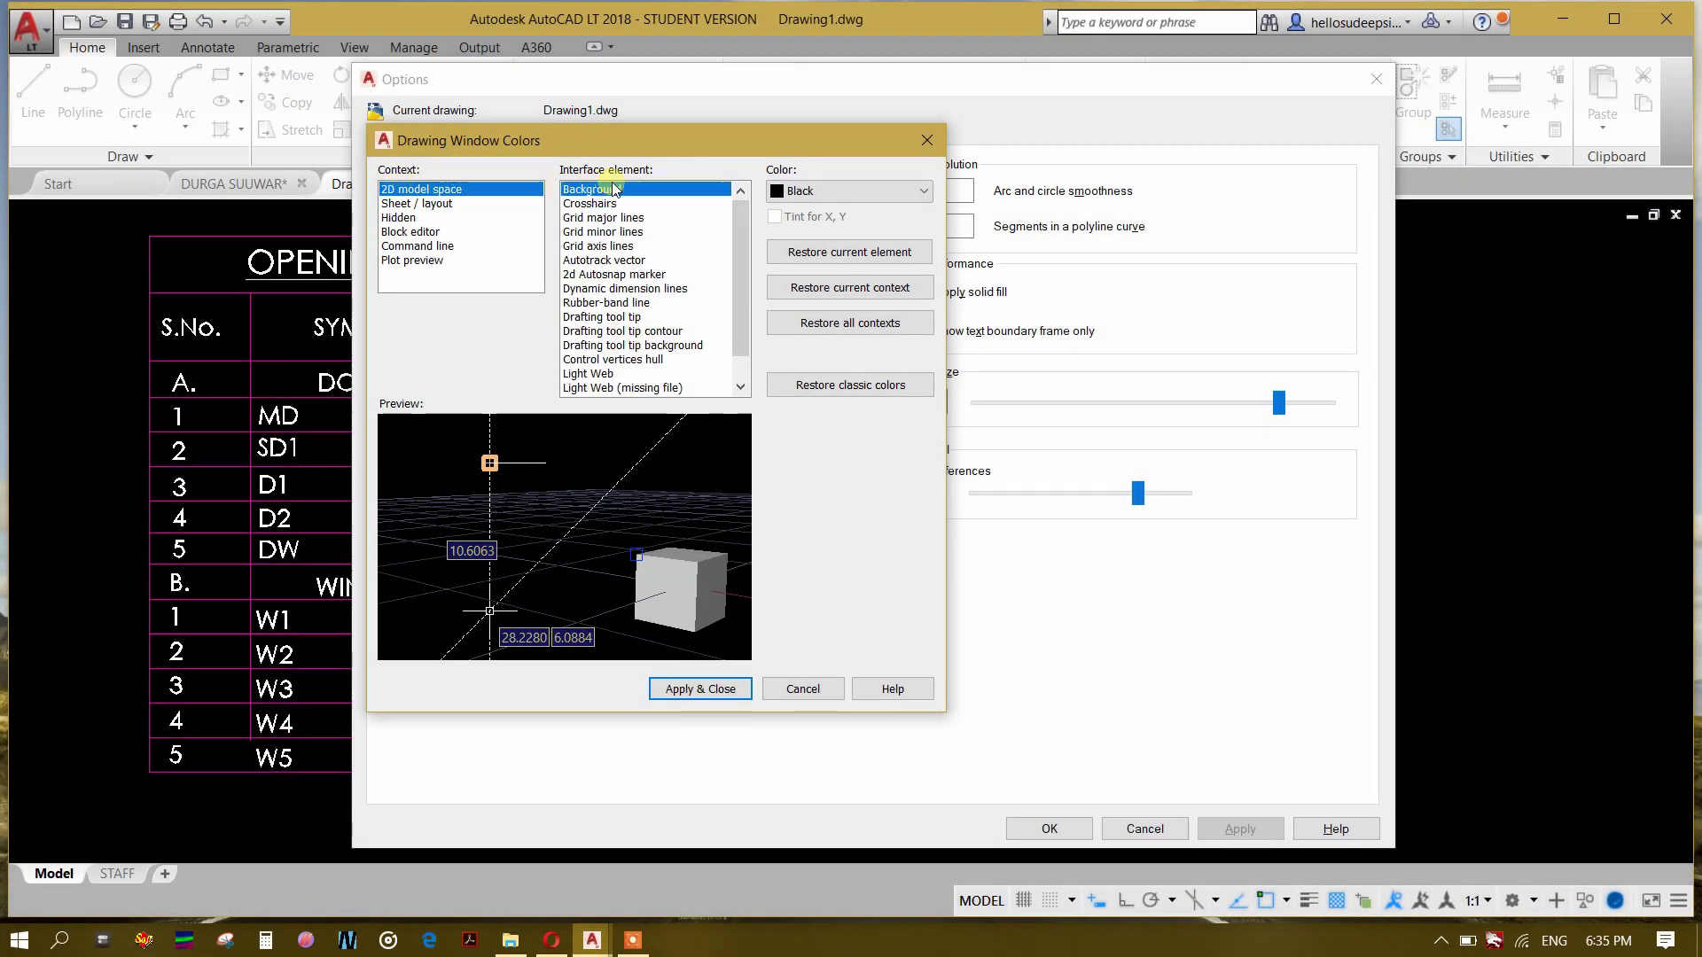
click(608, 204)
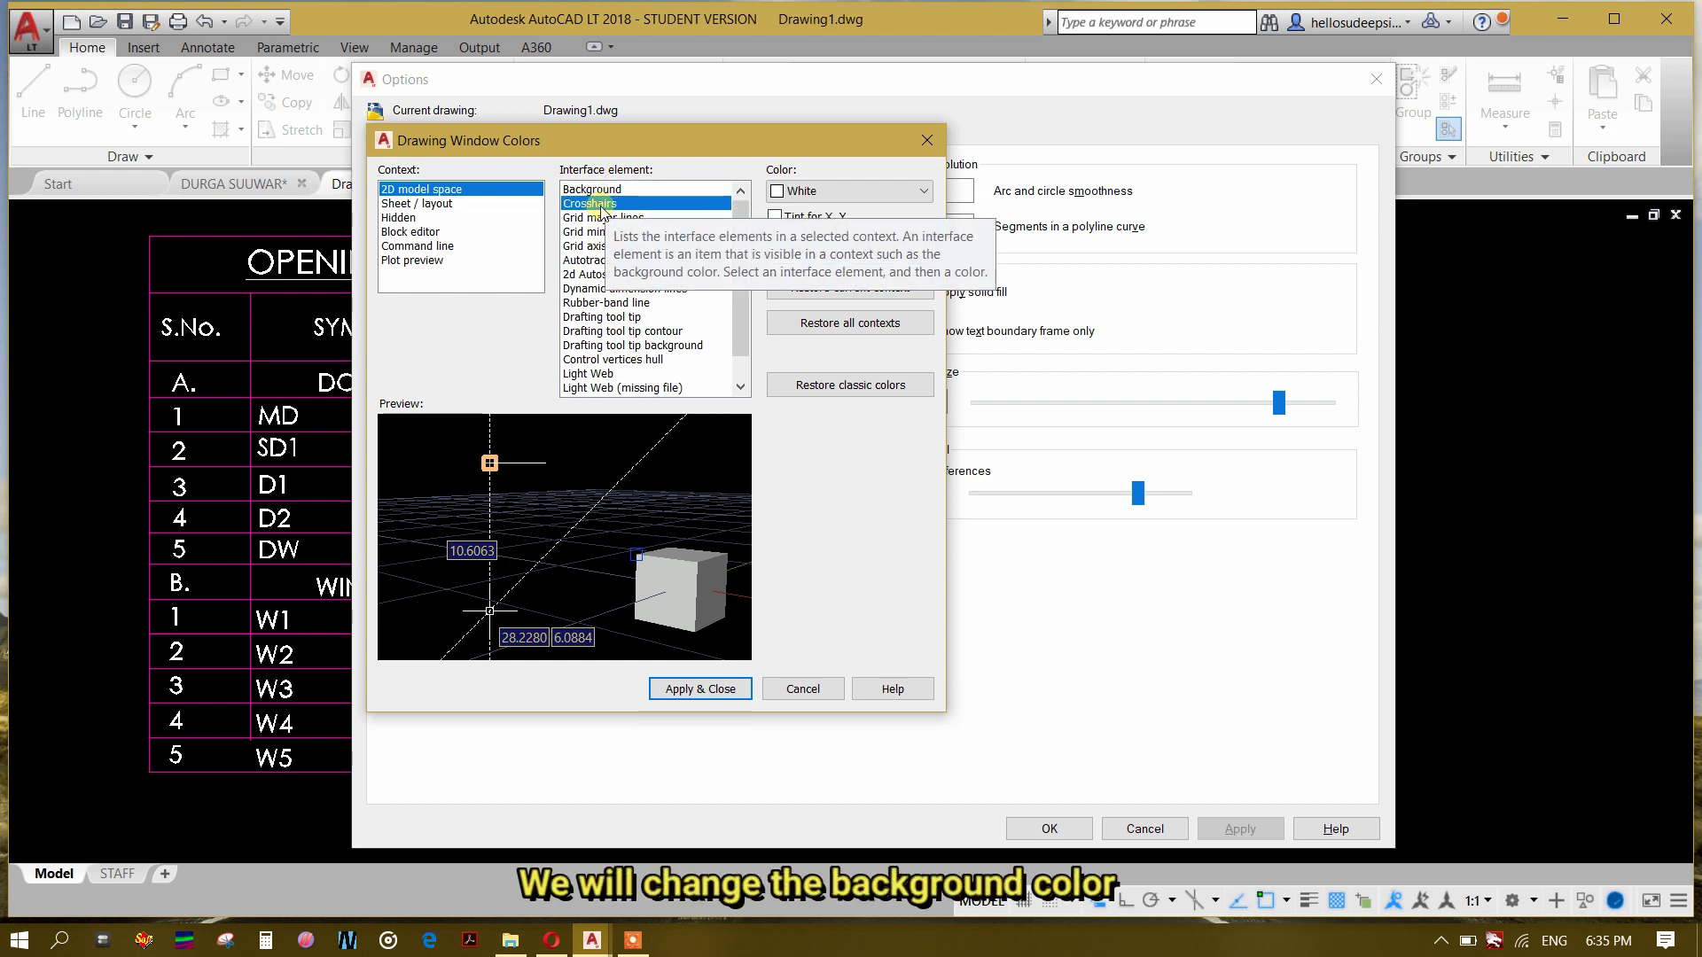
click(606, 190)
click(810, 190)
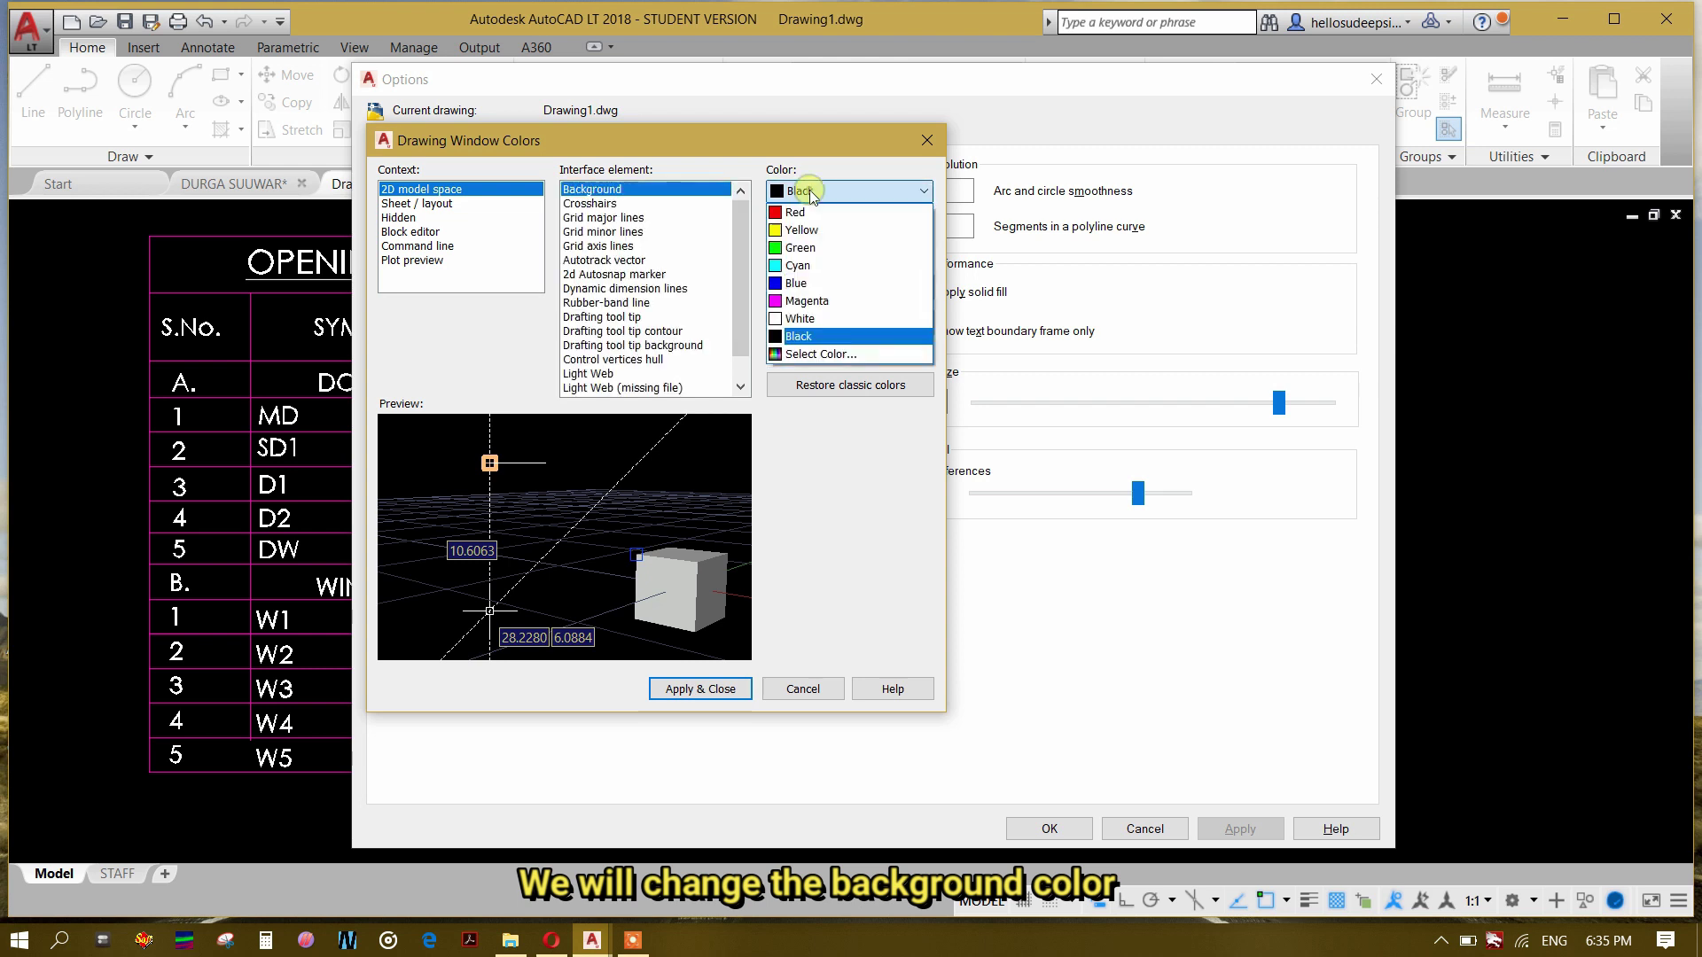
click(836, 319)
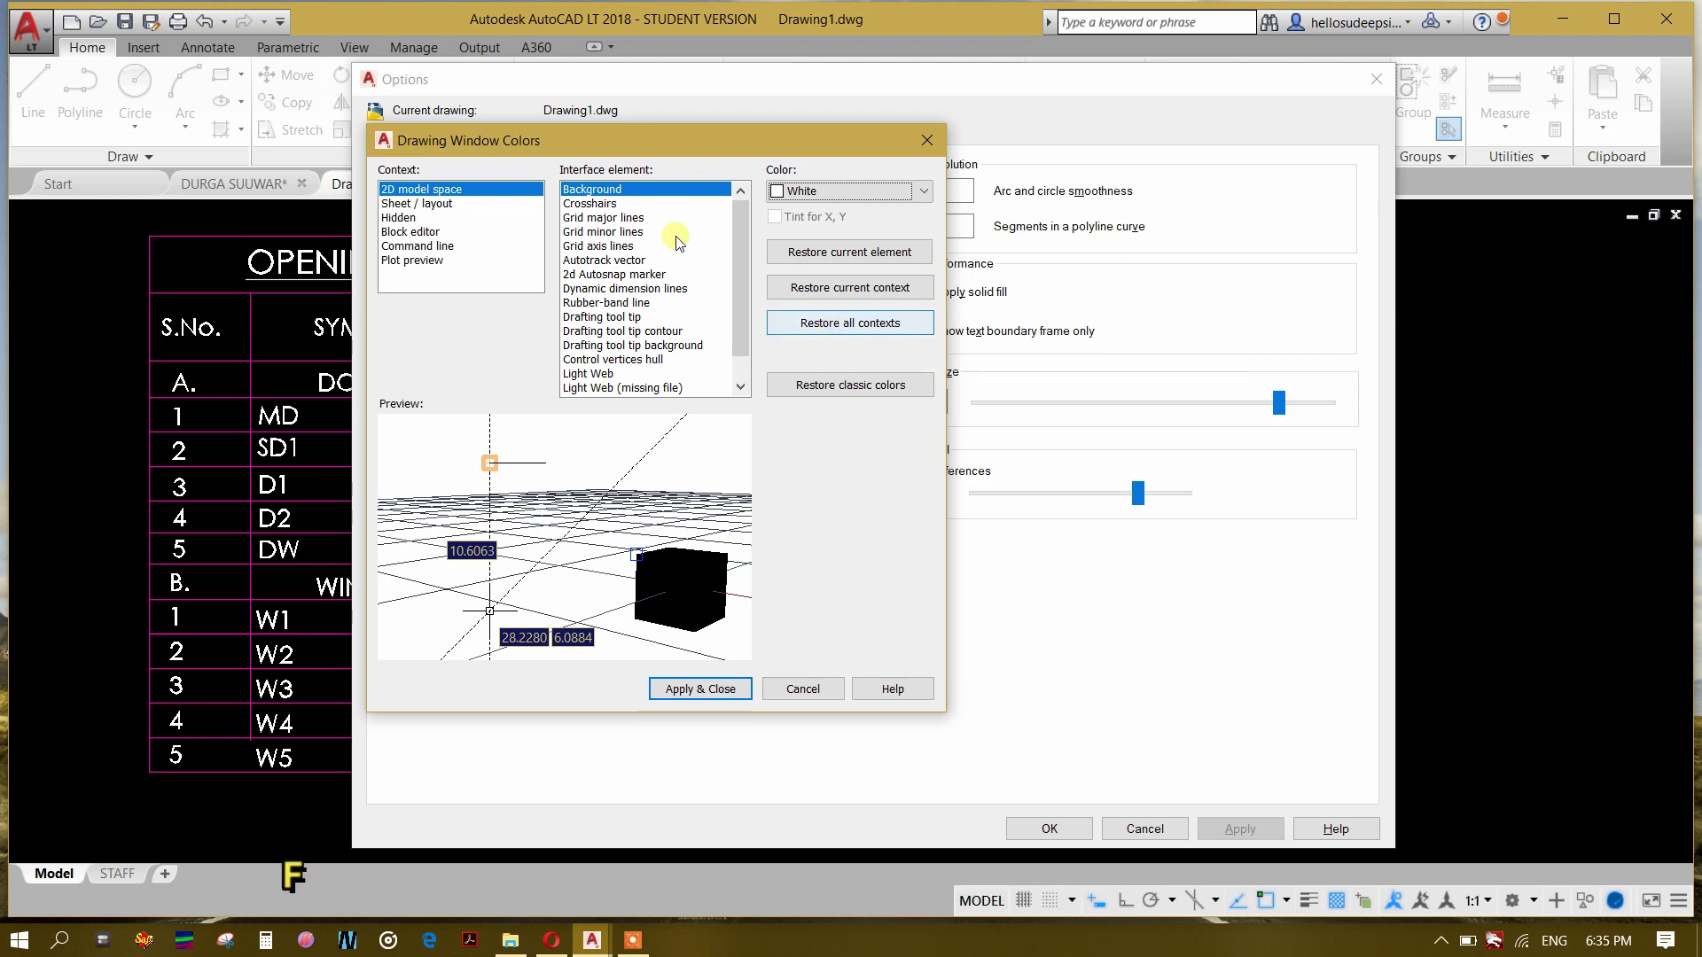
Step: Set the 2D model space crosshairs color to Magenta and apply the color and option changes
click(608, 206)
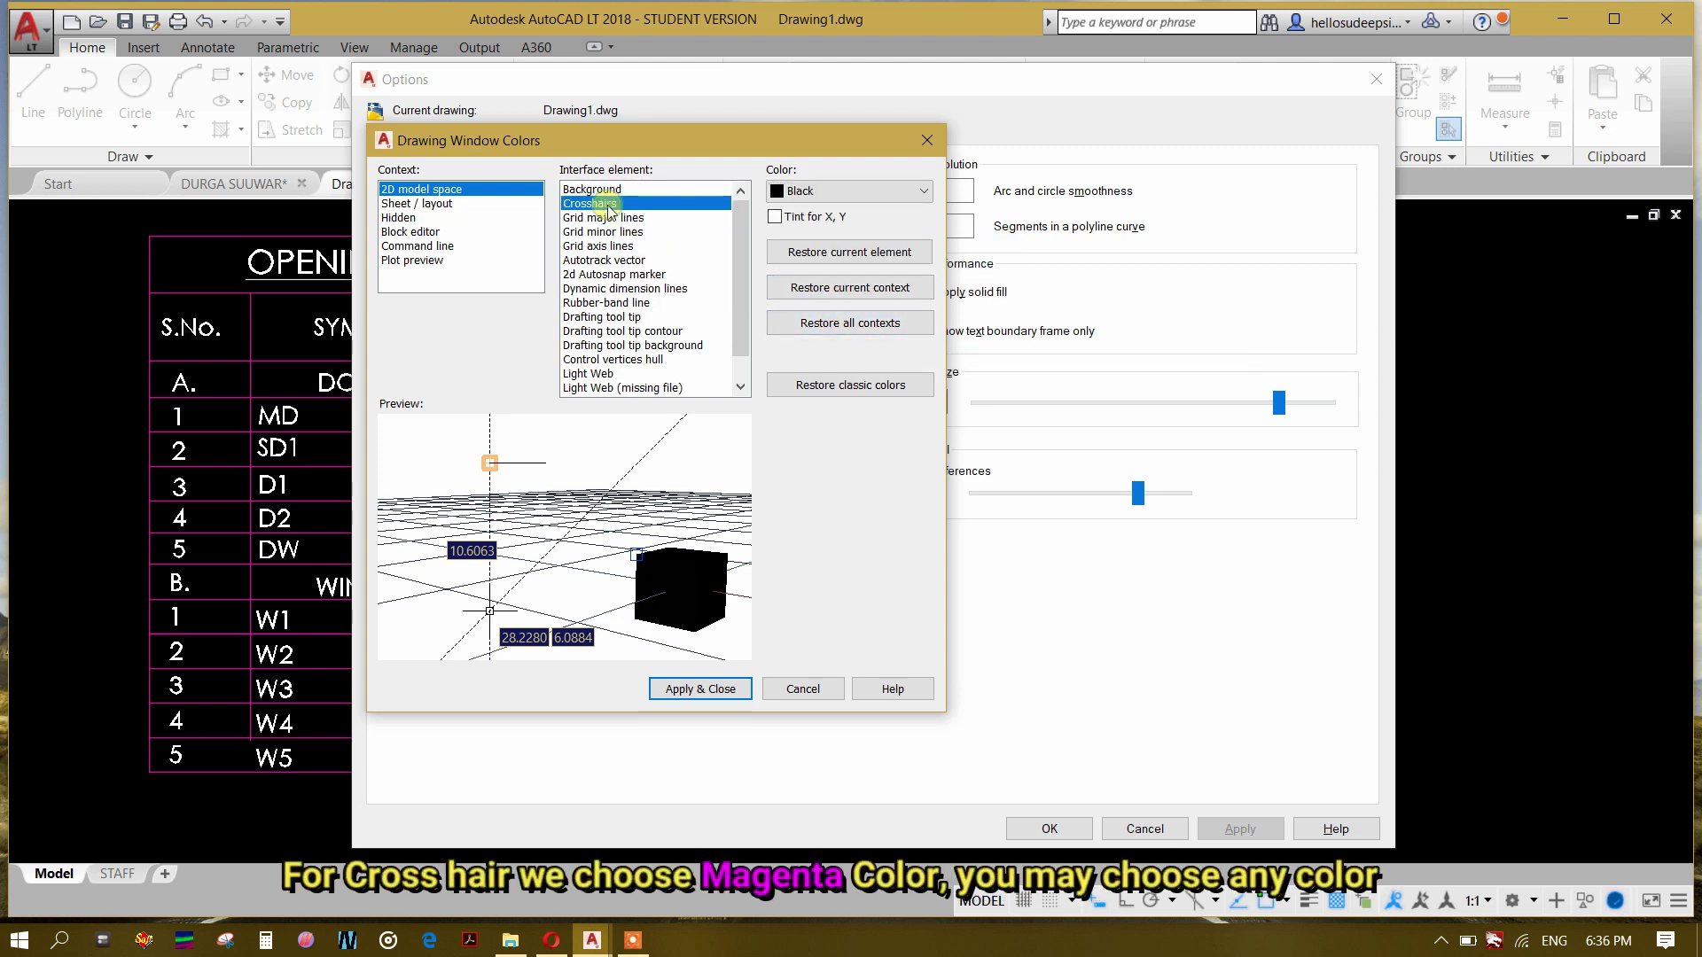
click(846, 190)
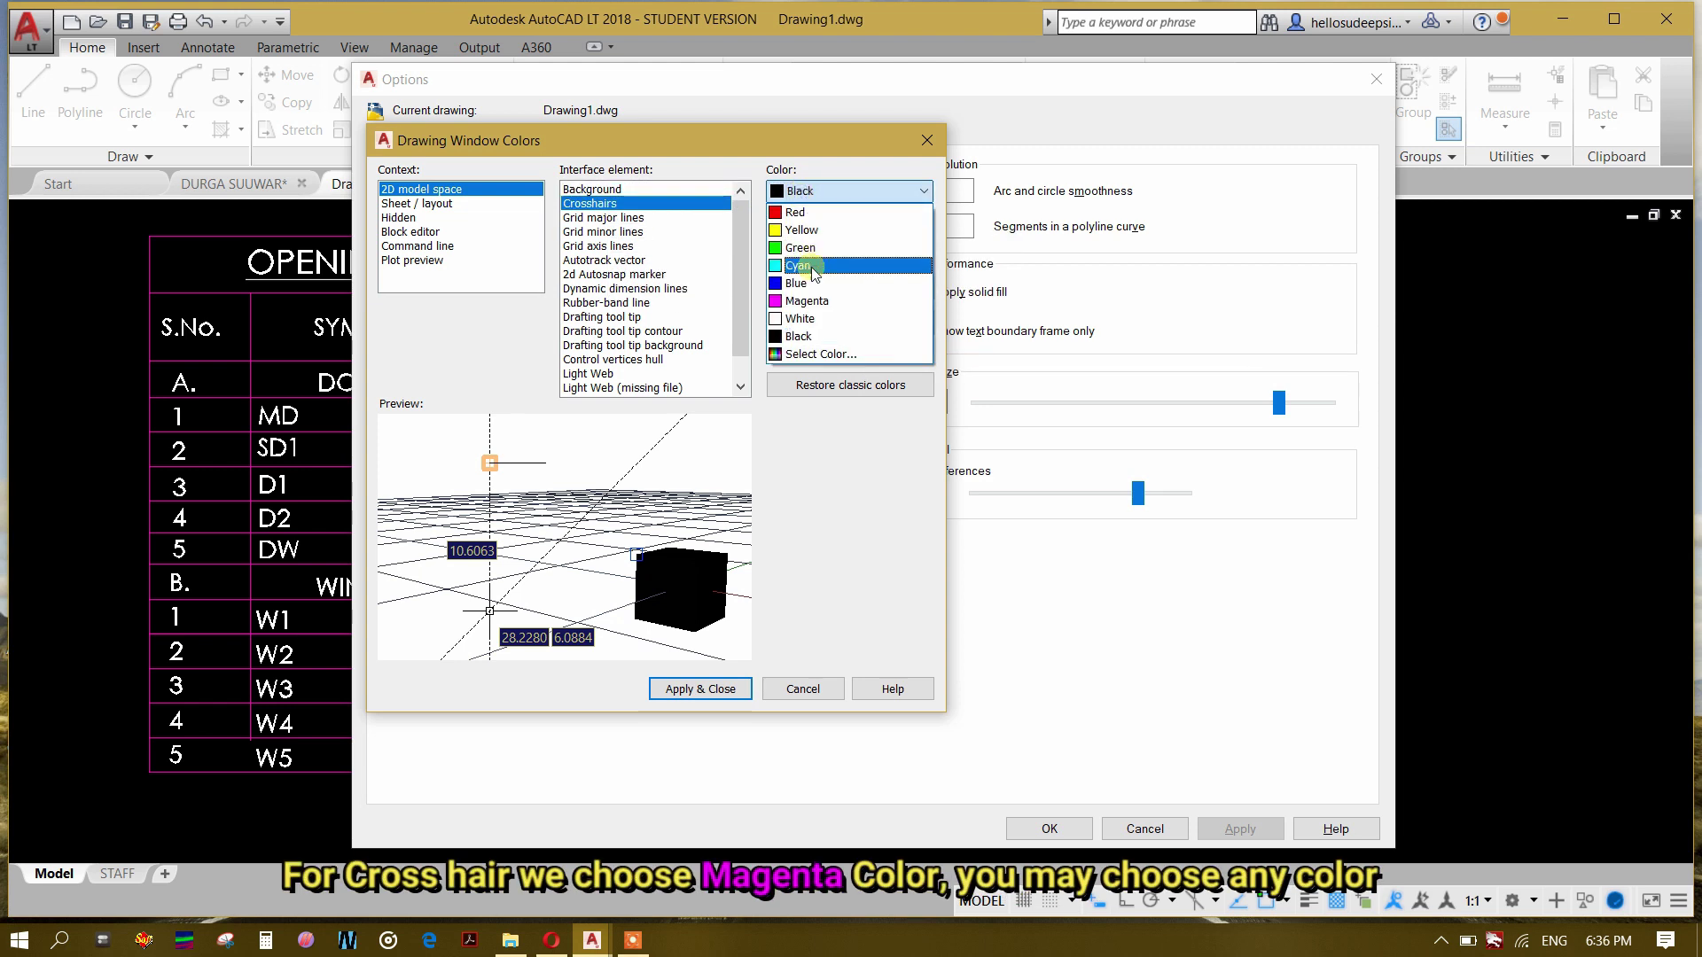
click(795, 302)
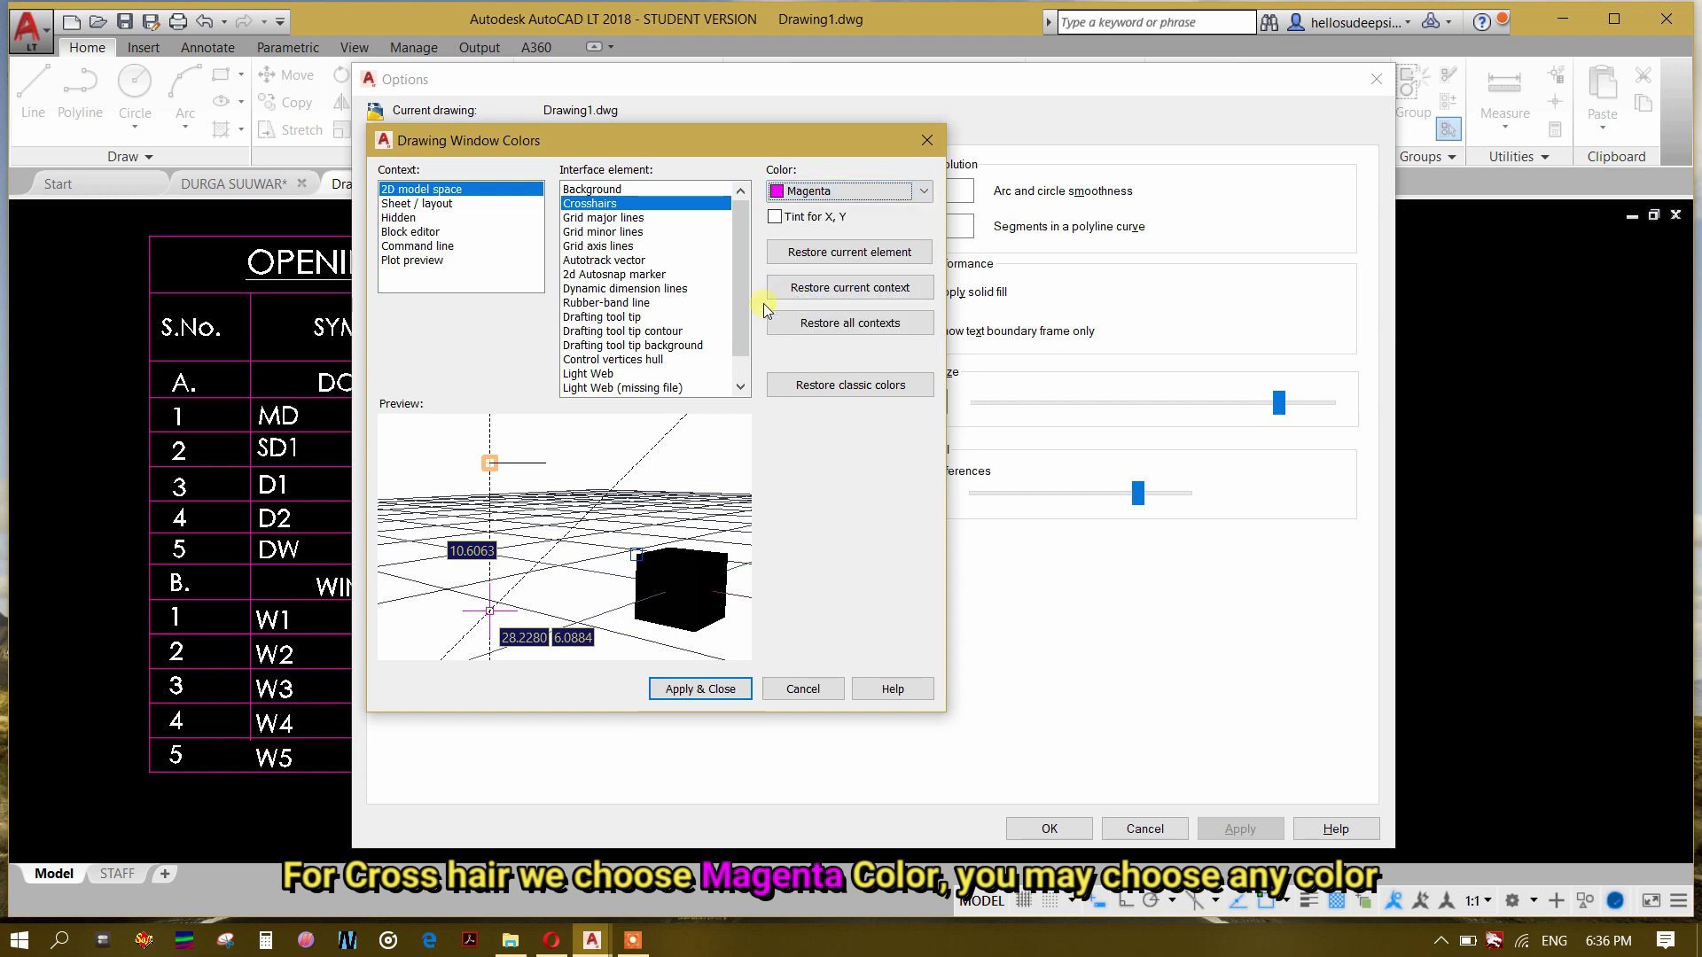
click(721, 689)
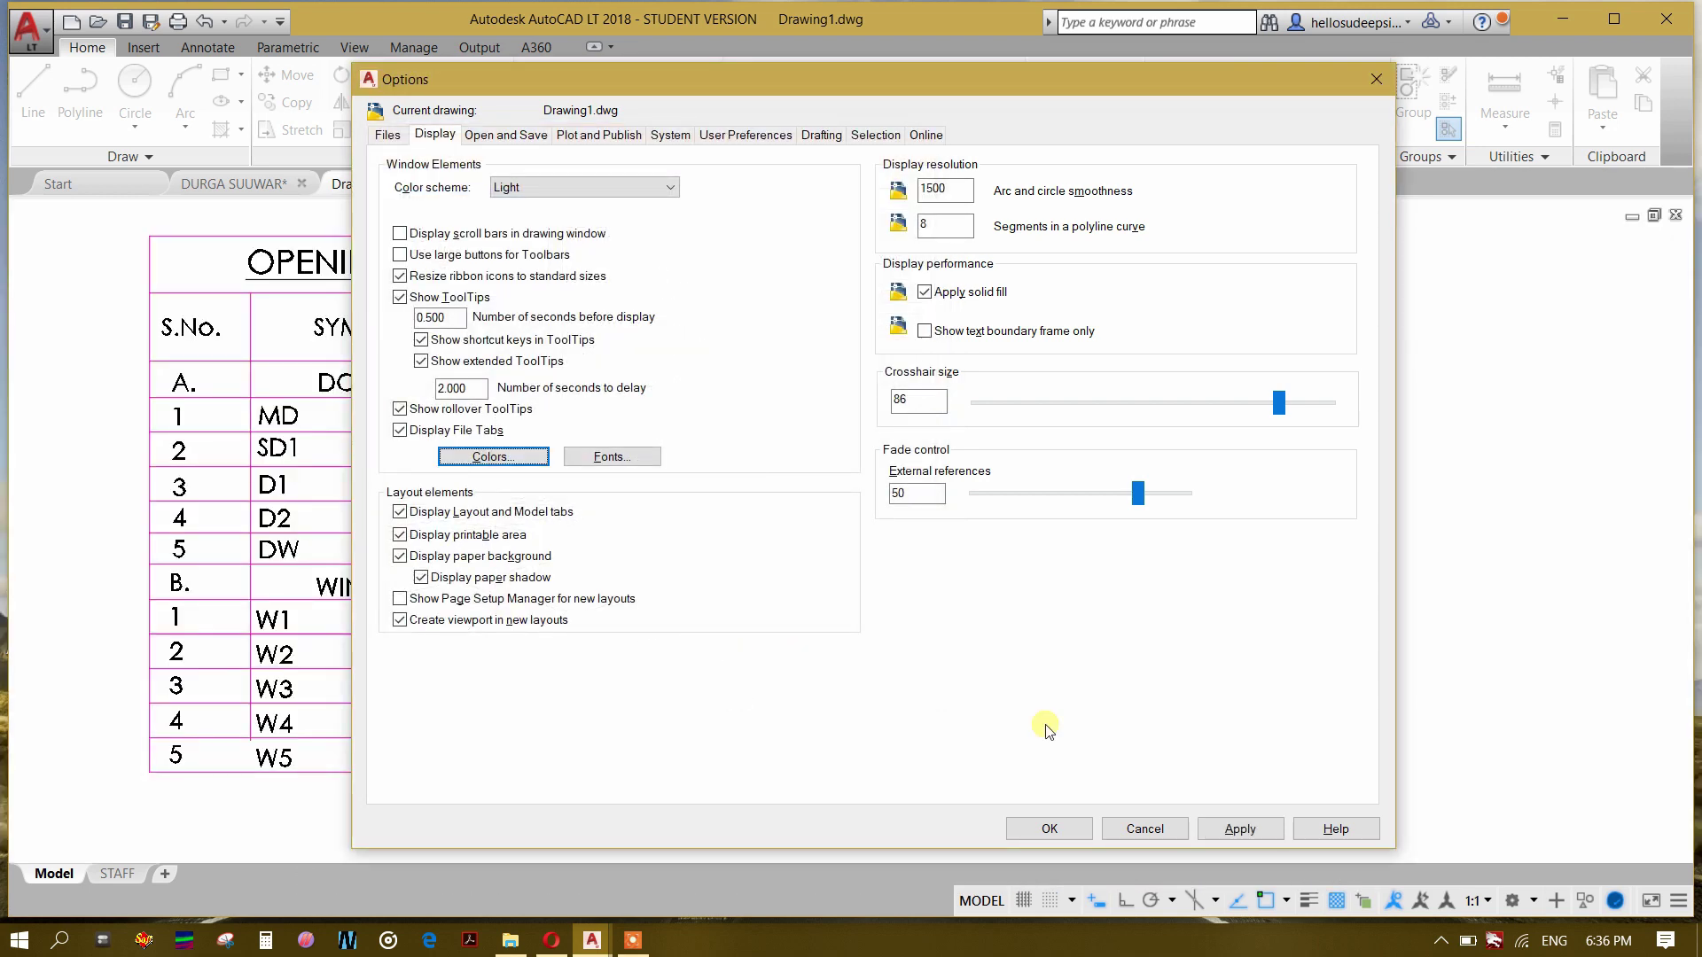
click(1066, 830)
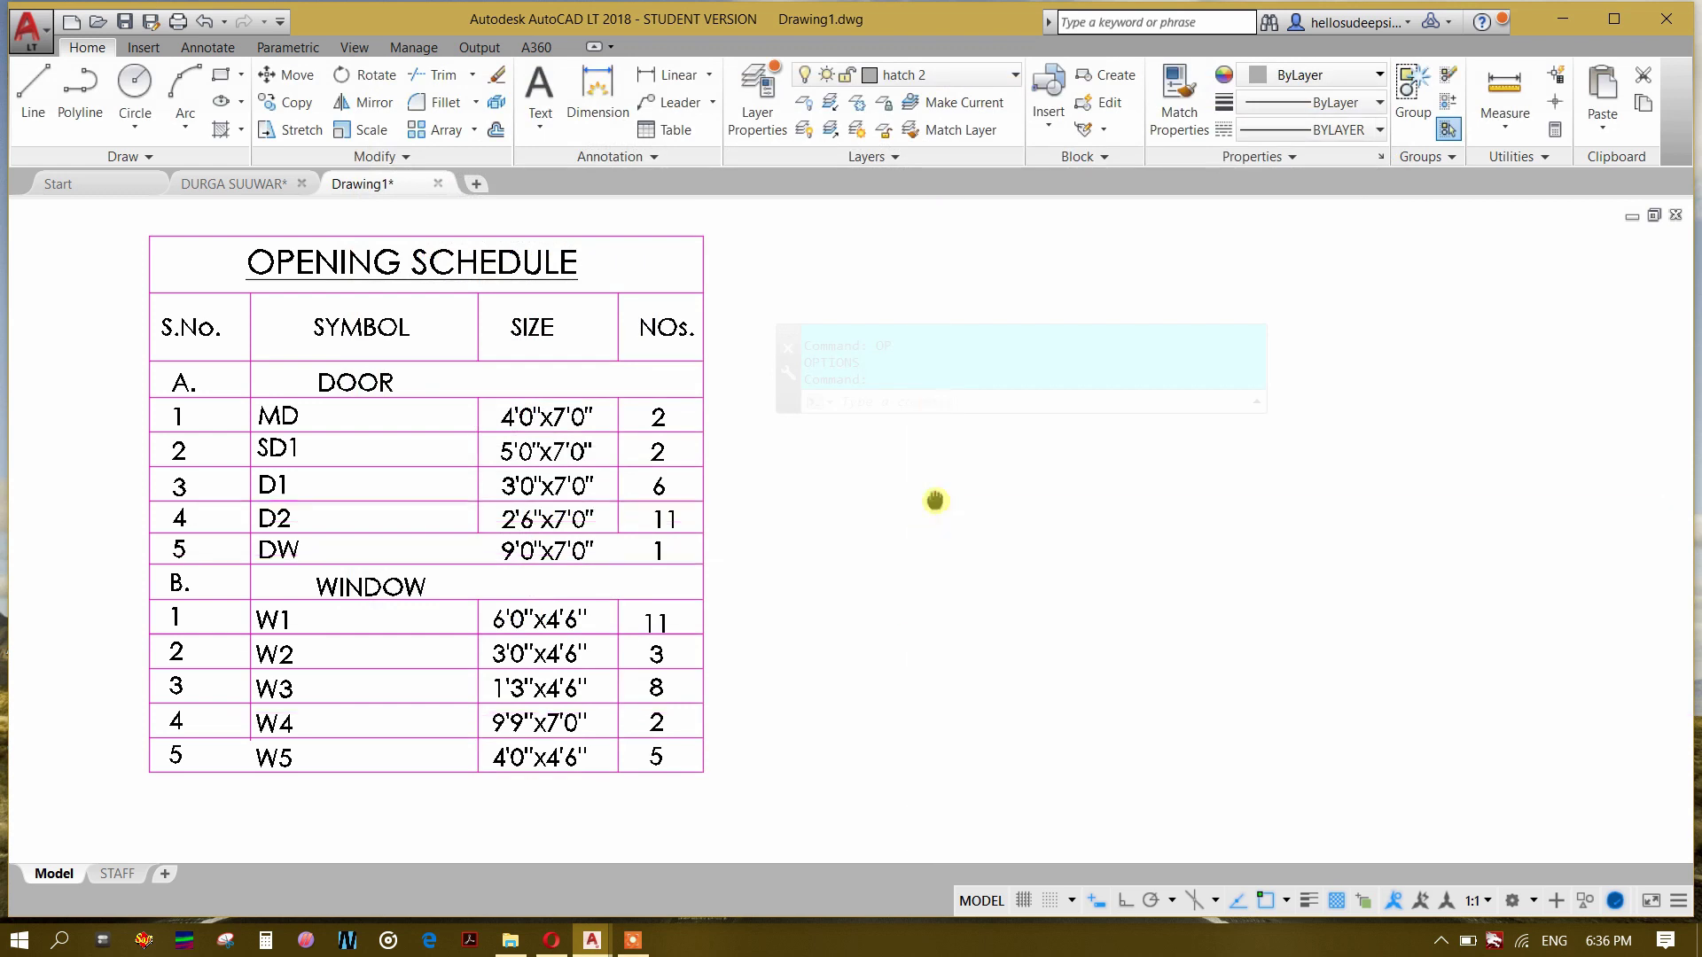
Step: Set the command line transparency to 10% general opacity and 100% opacity on mouse-over
middle_drag(934, 502, 490, 461)
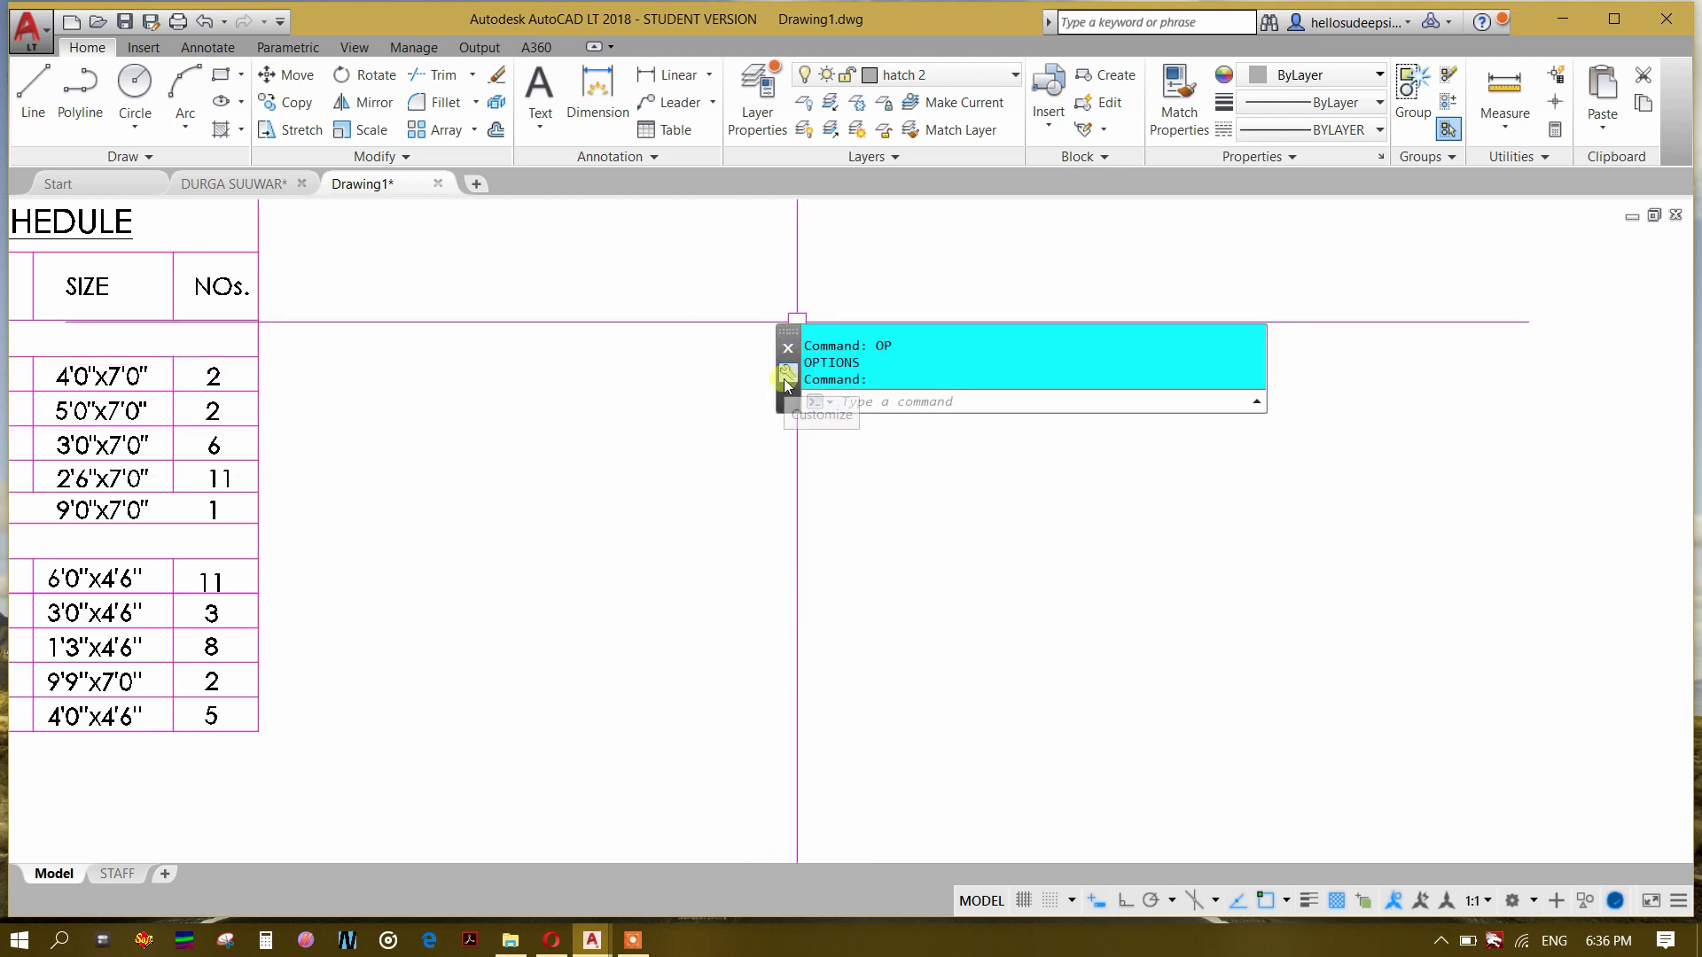
click(783, 379)
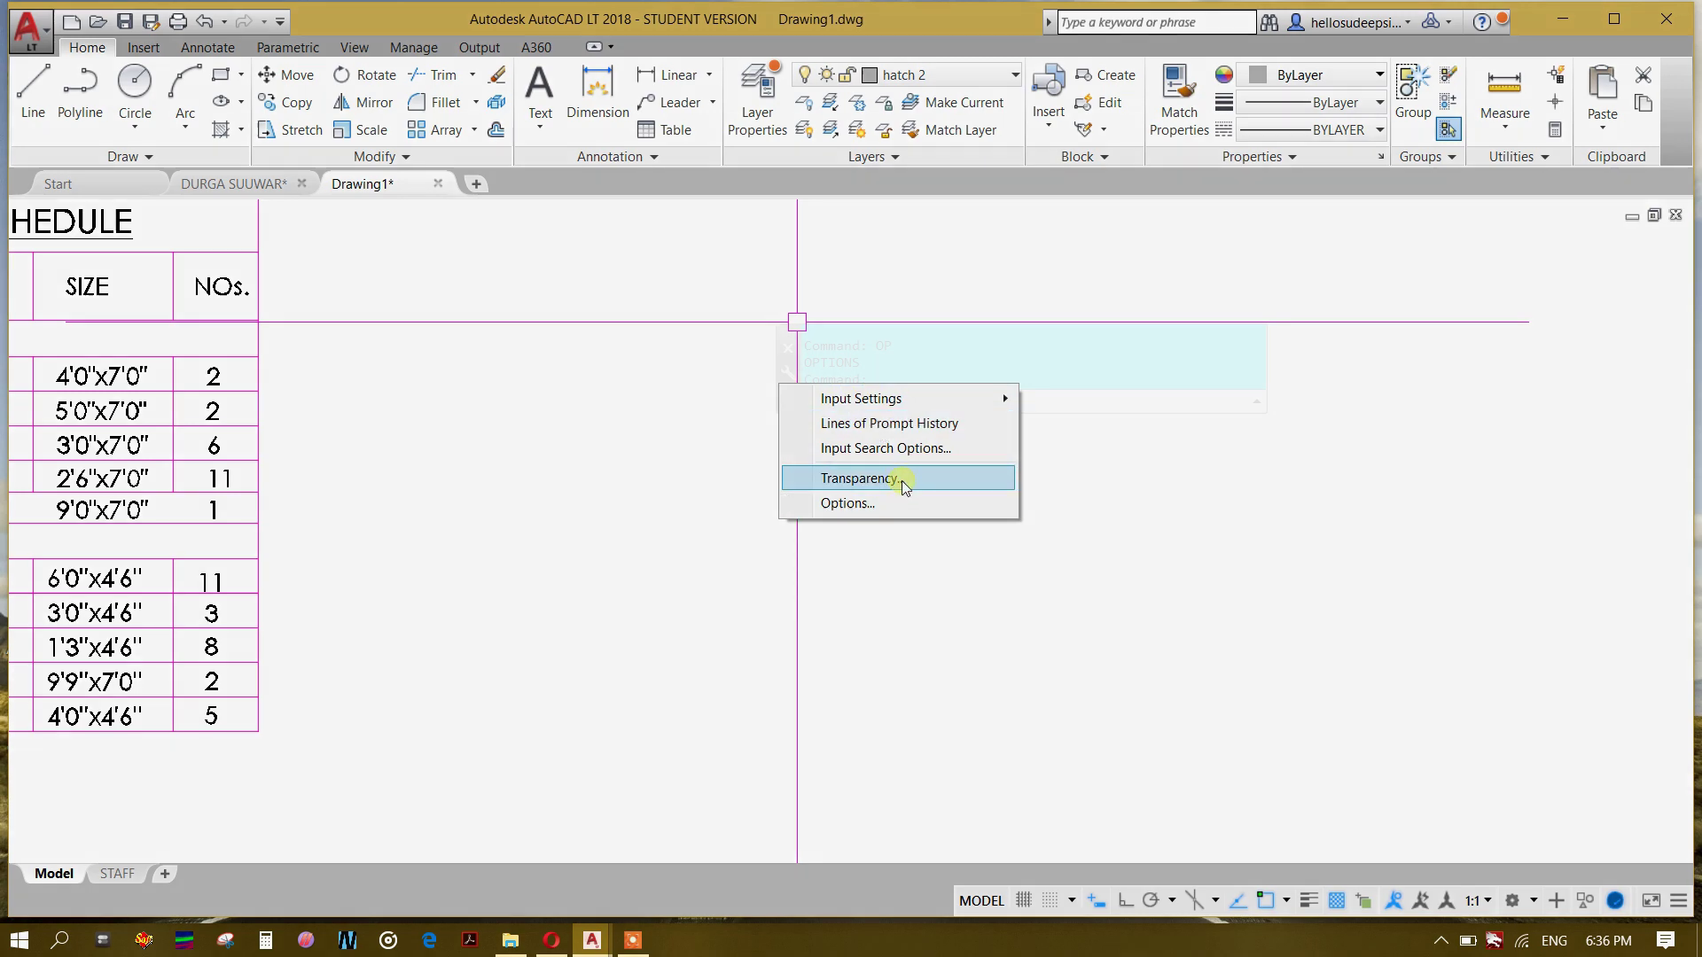
click(902, 480)
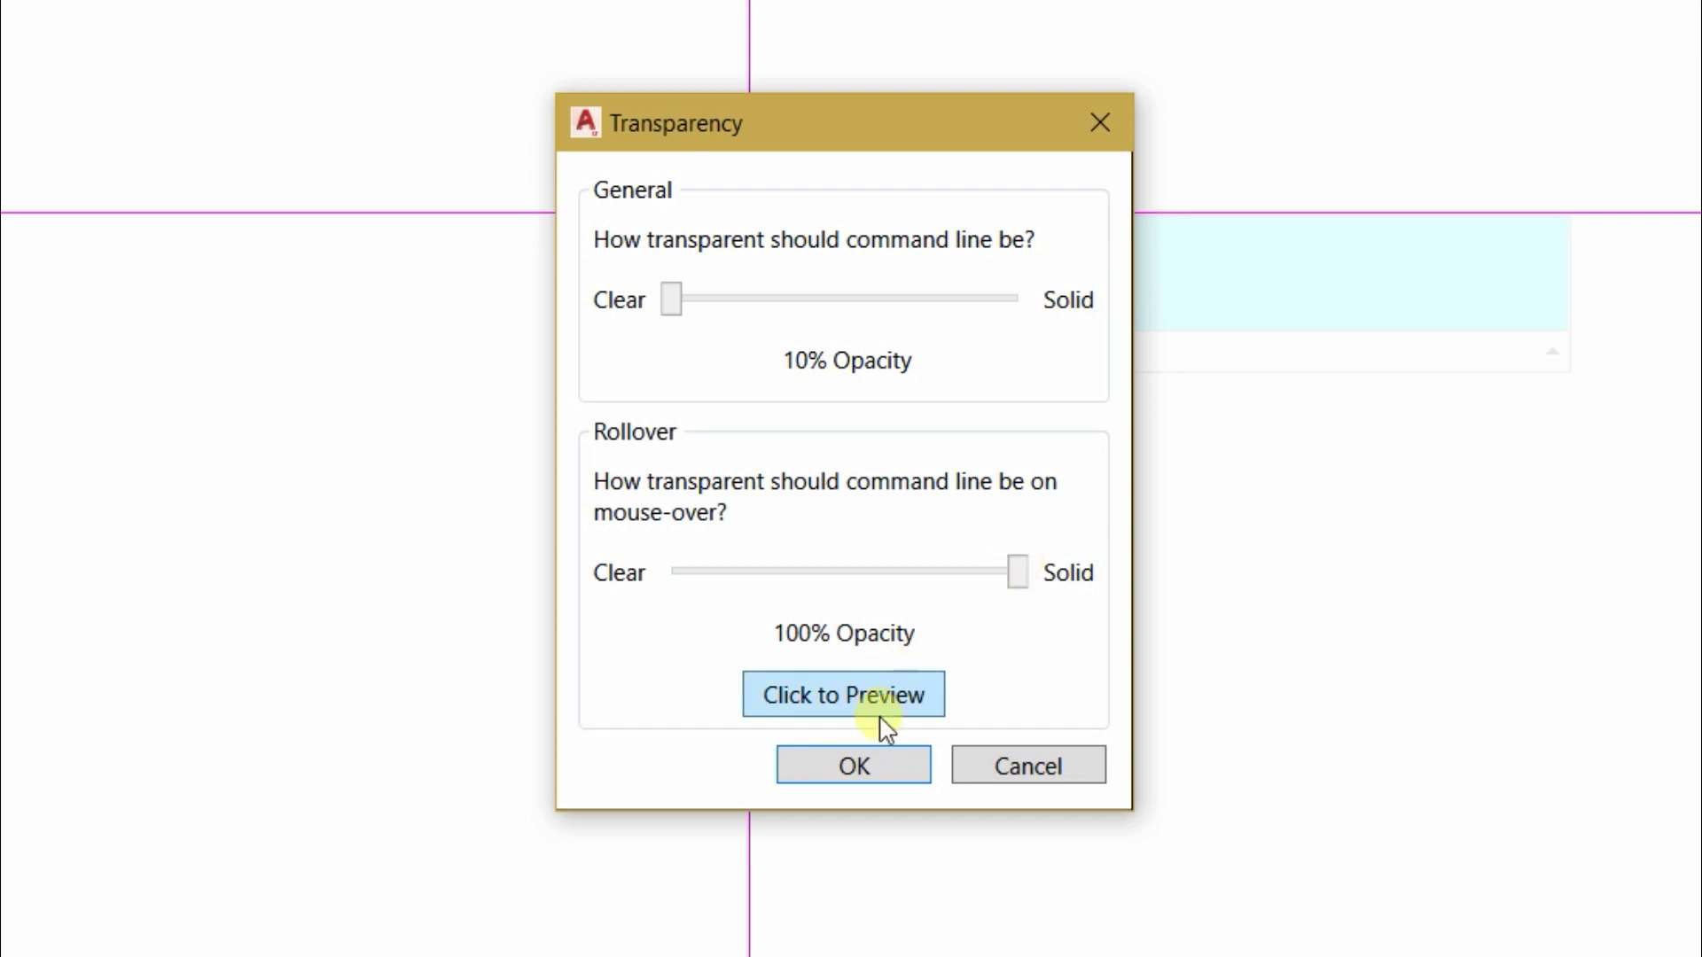
click(854, 766)
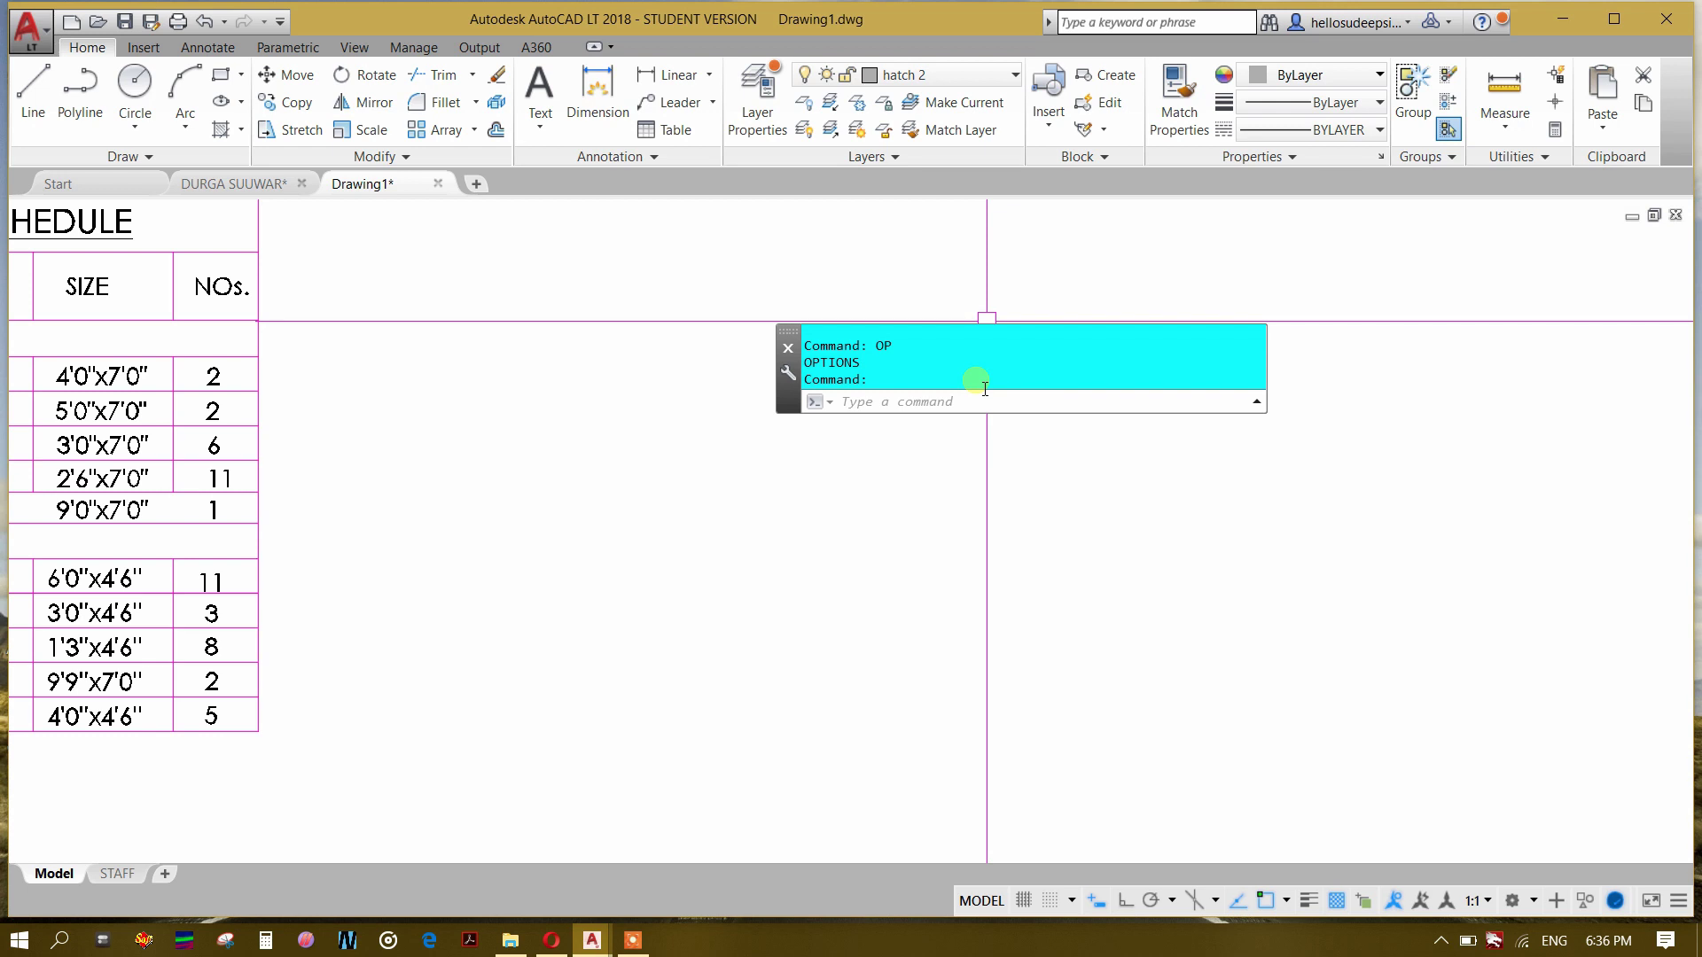
Step: Open the drawing window colors for the command line and try Green as the command history background
text(OP)
key(Return)
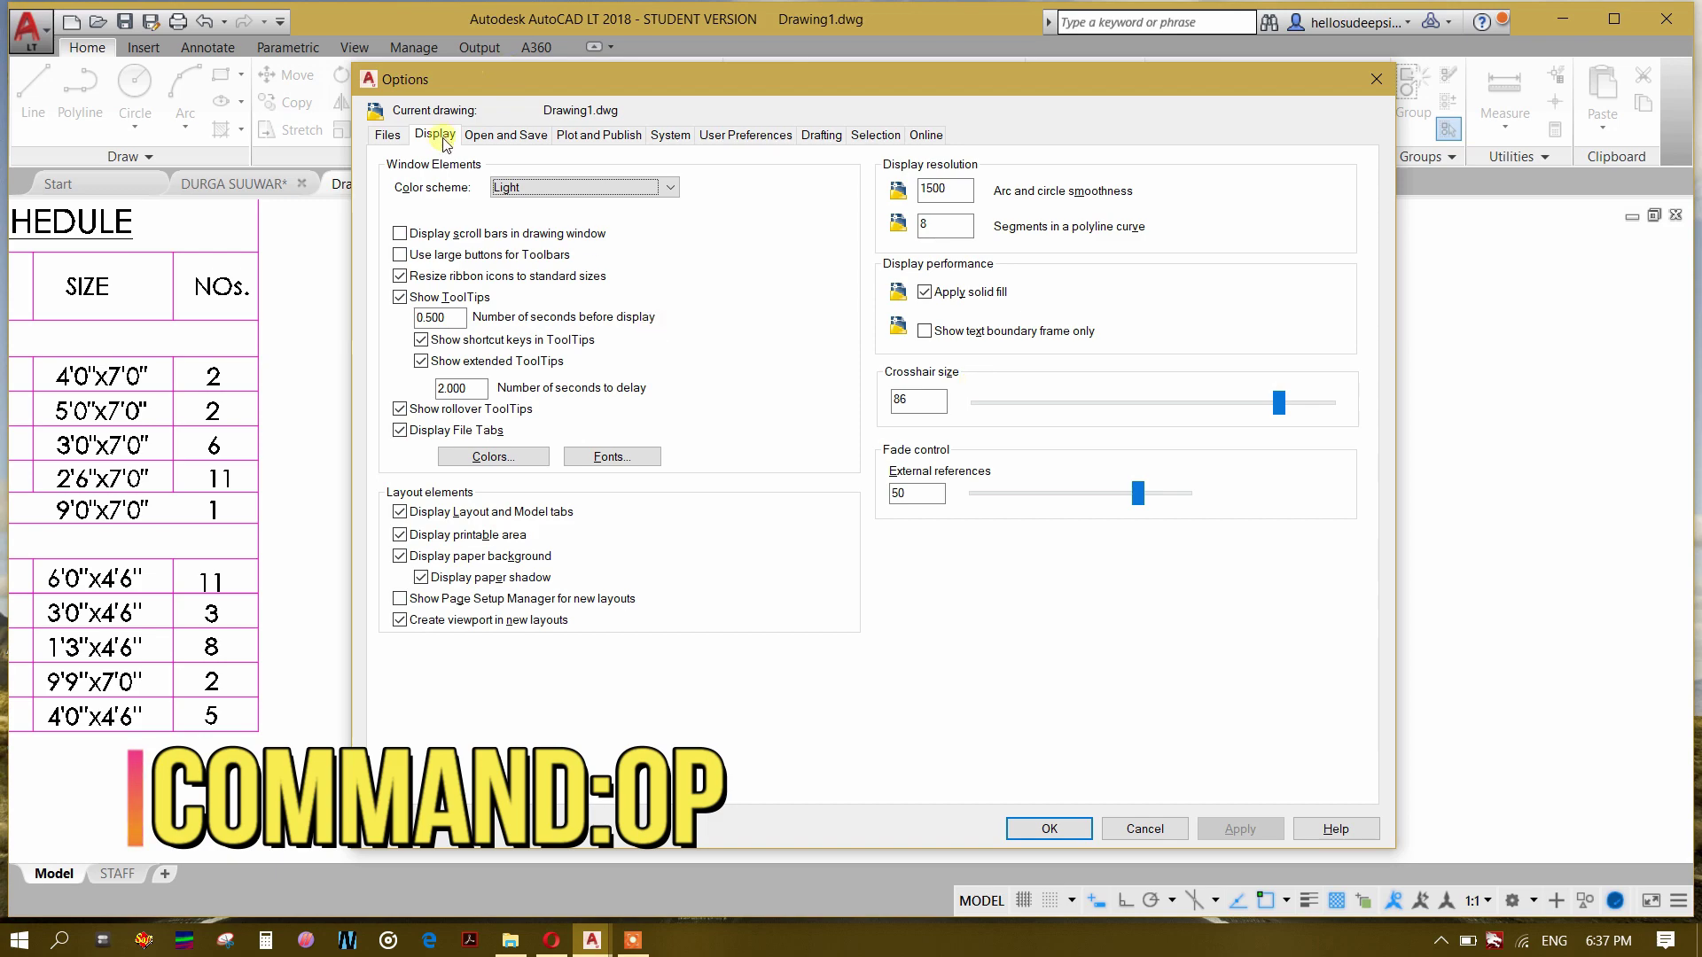
click(493, 456)
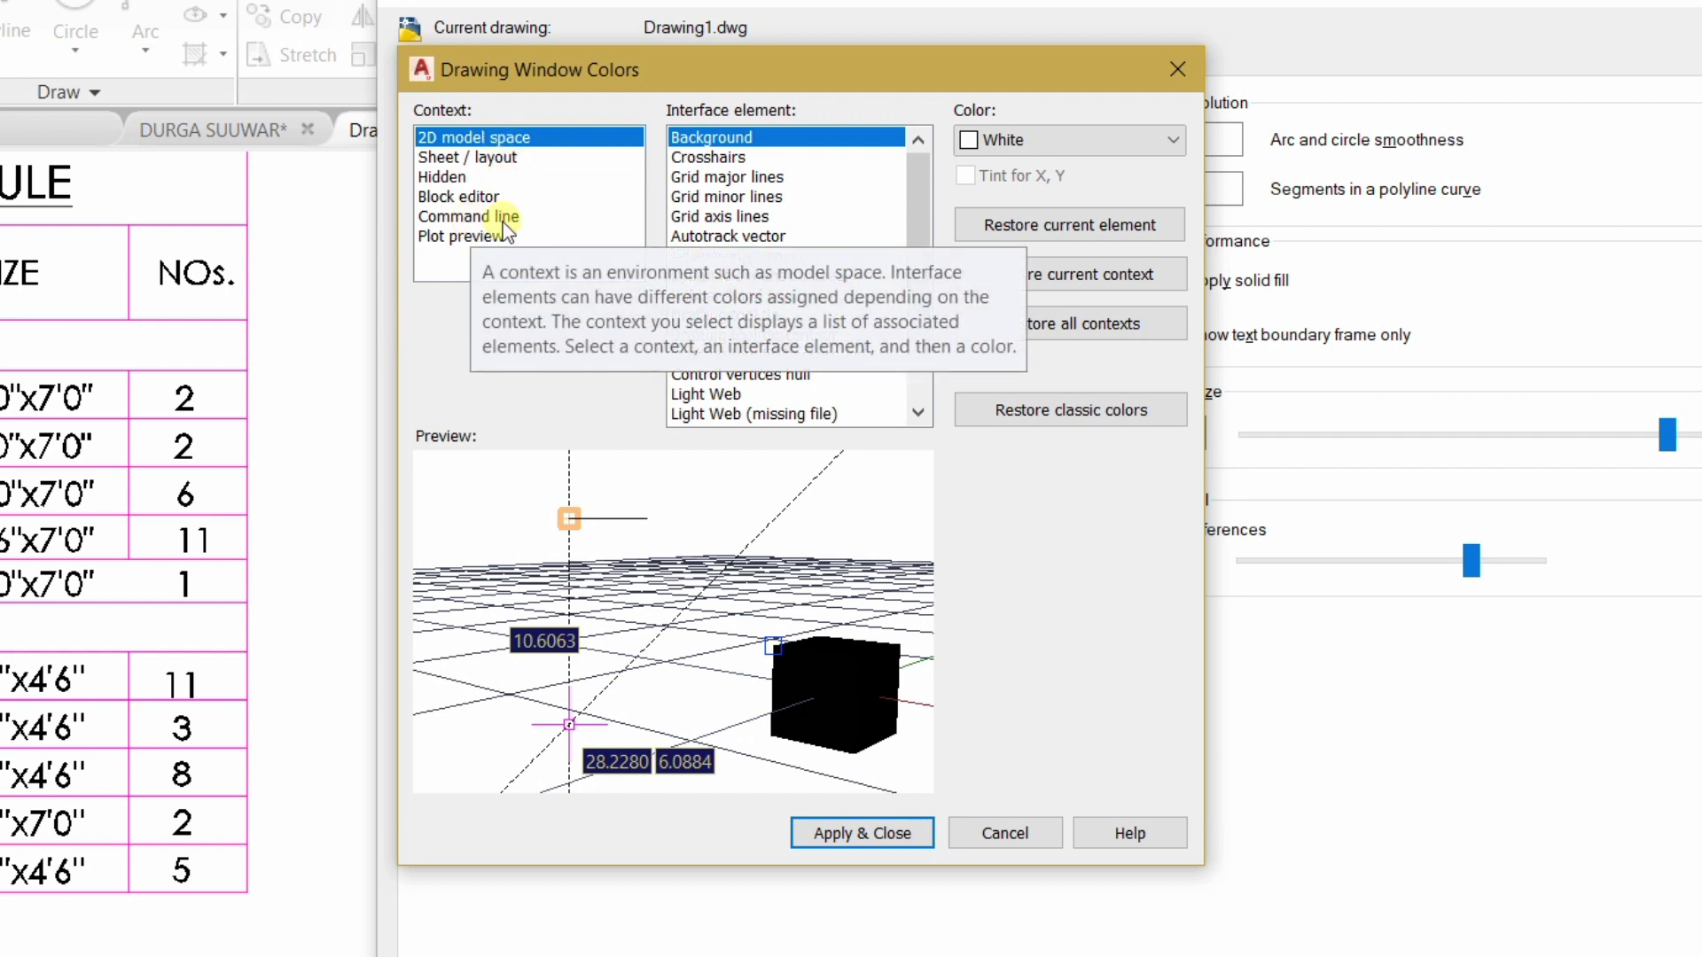
click(507, 217)
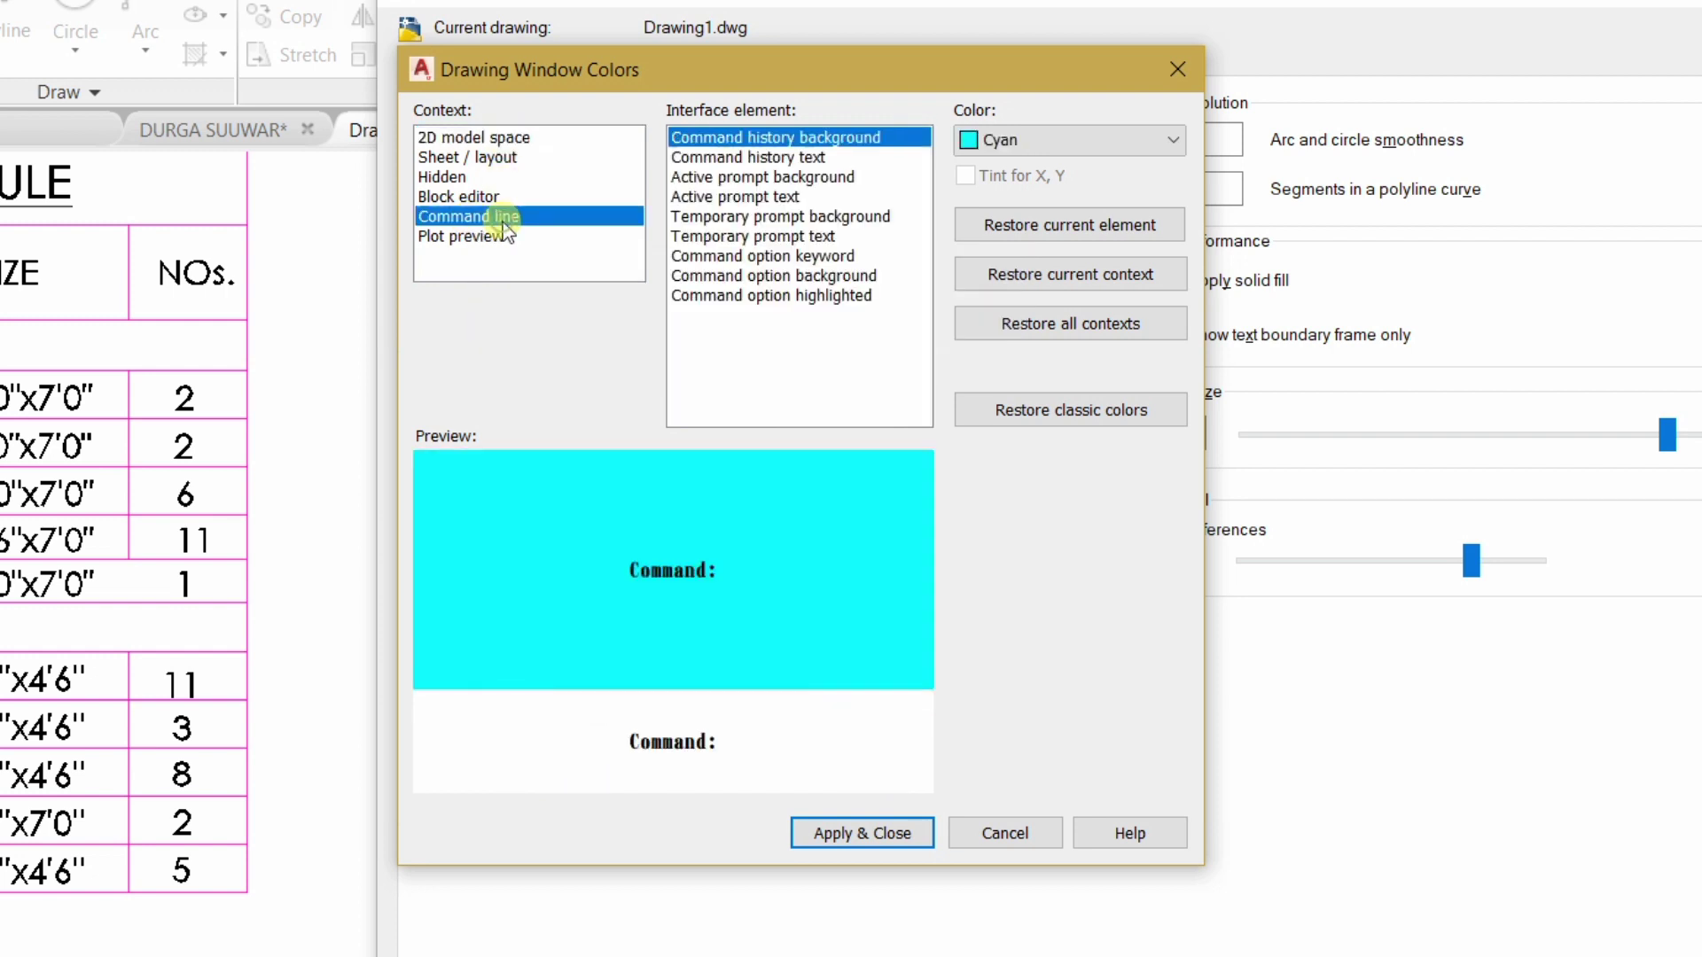
click(1027, 142)
click(1002, 219)
Step: Set the command history background color to Yellow, then apply the colors and close the options
click(1023, 141)
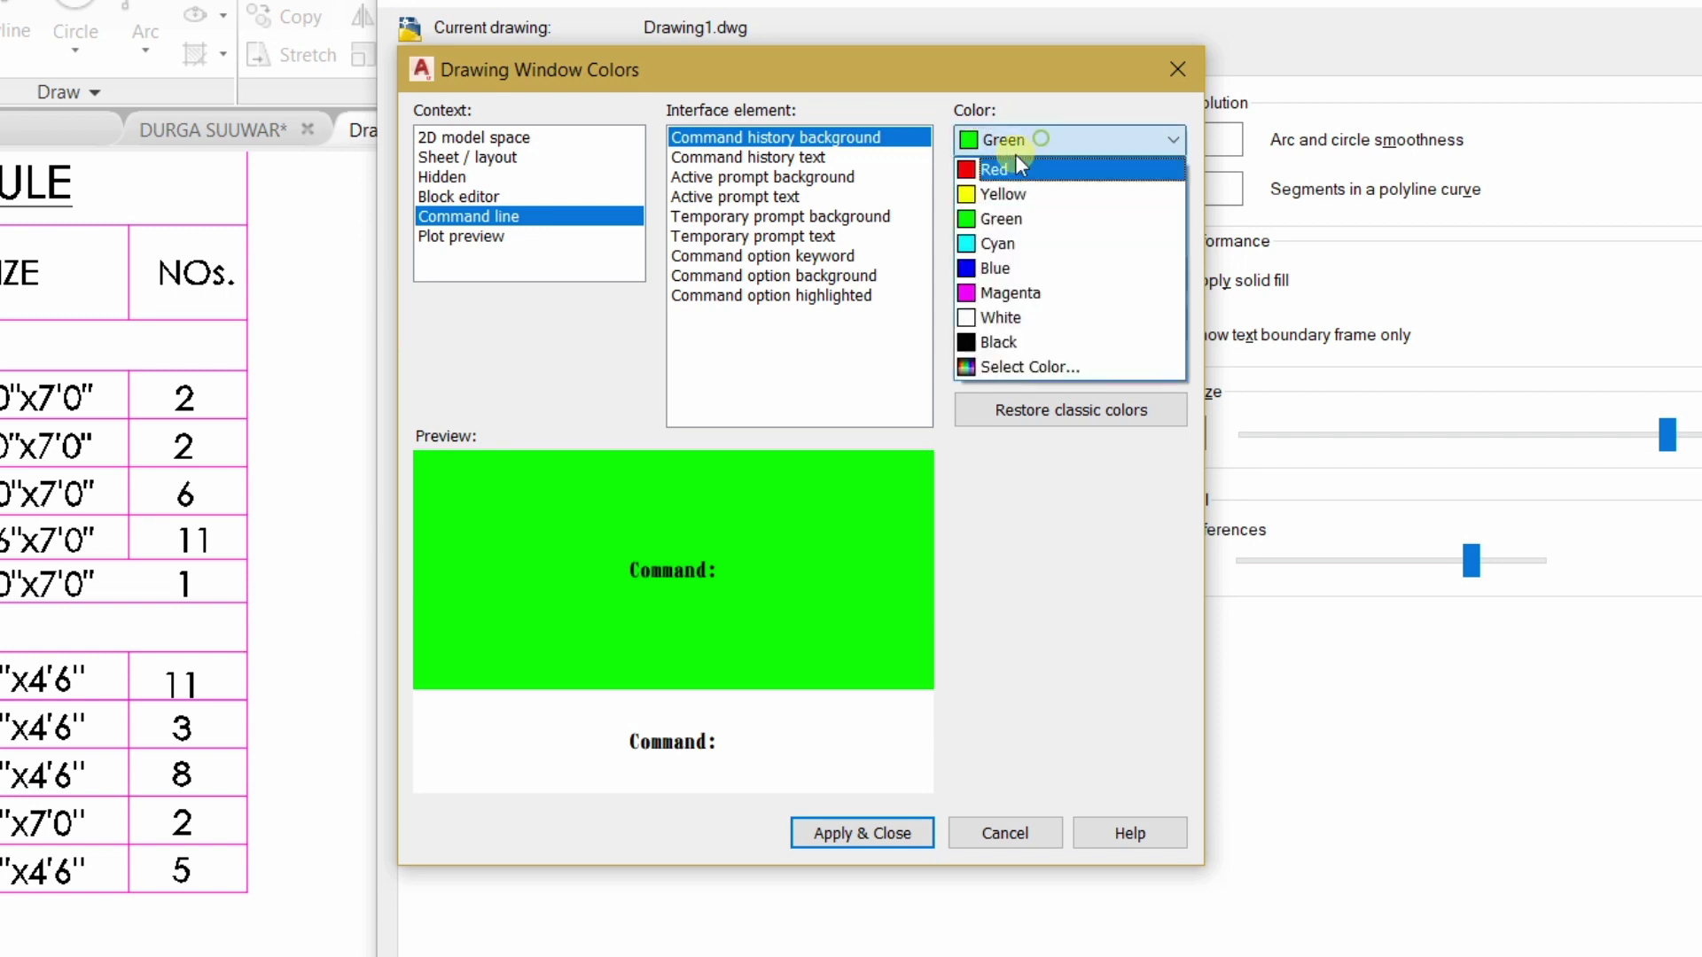
click(1002, 194)
click(1055, 139)
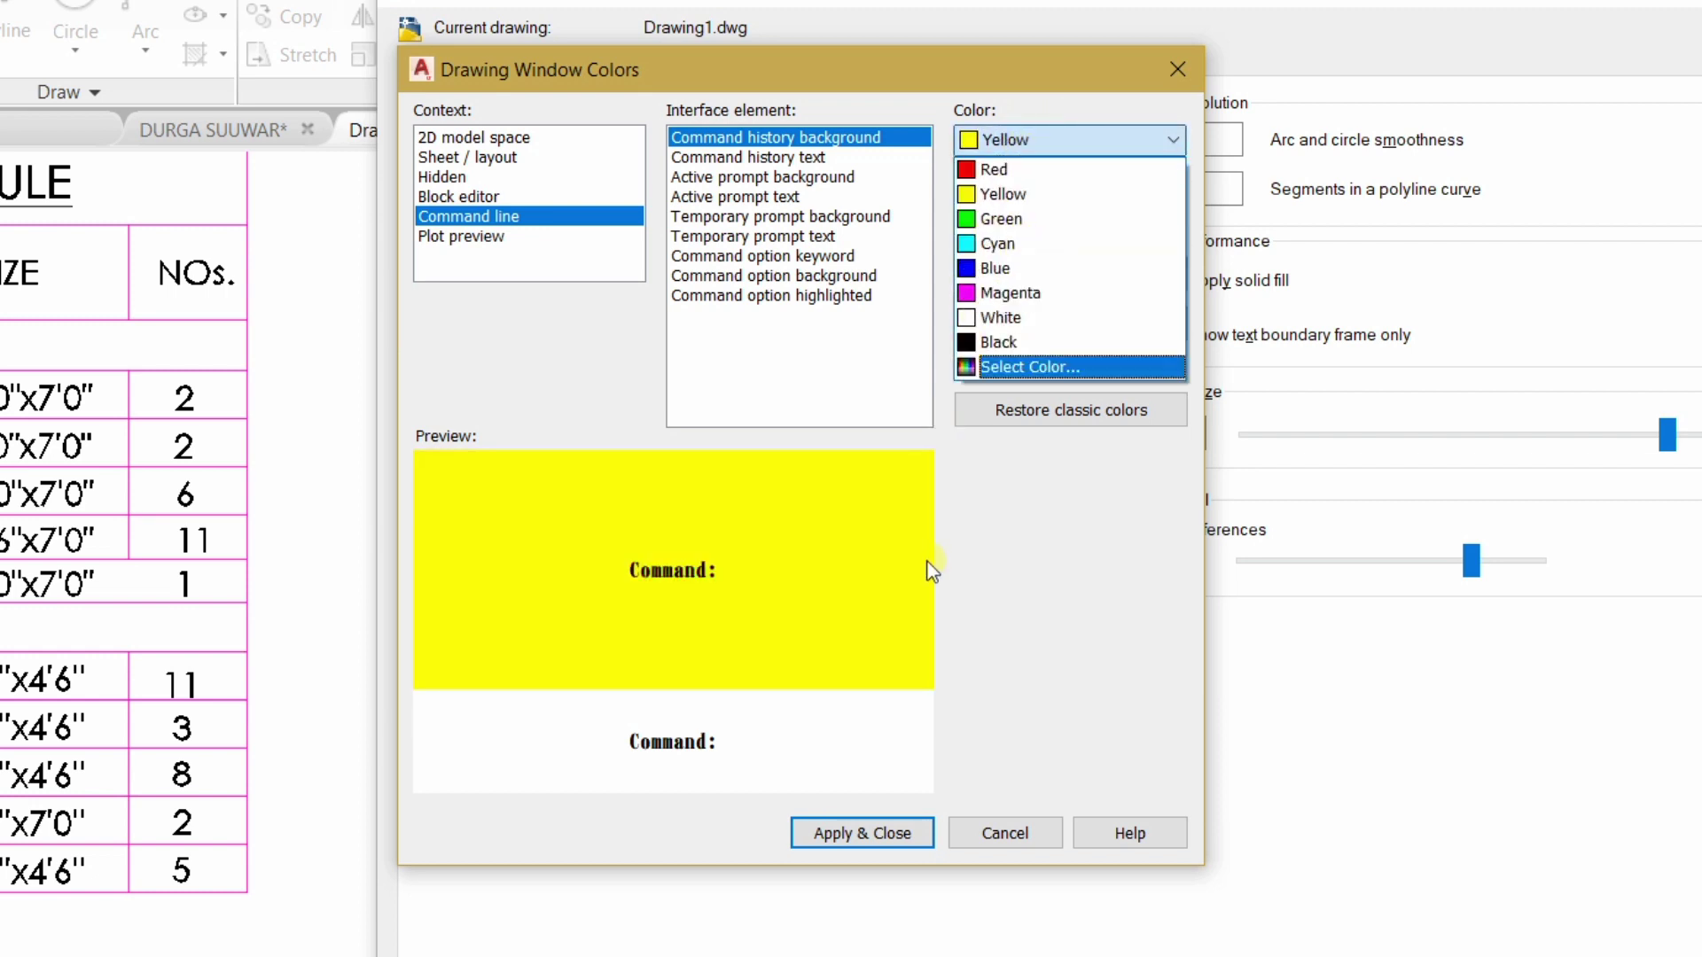
click(882, 834)
click(882, 835)
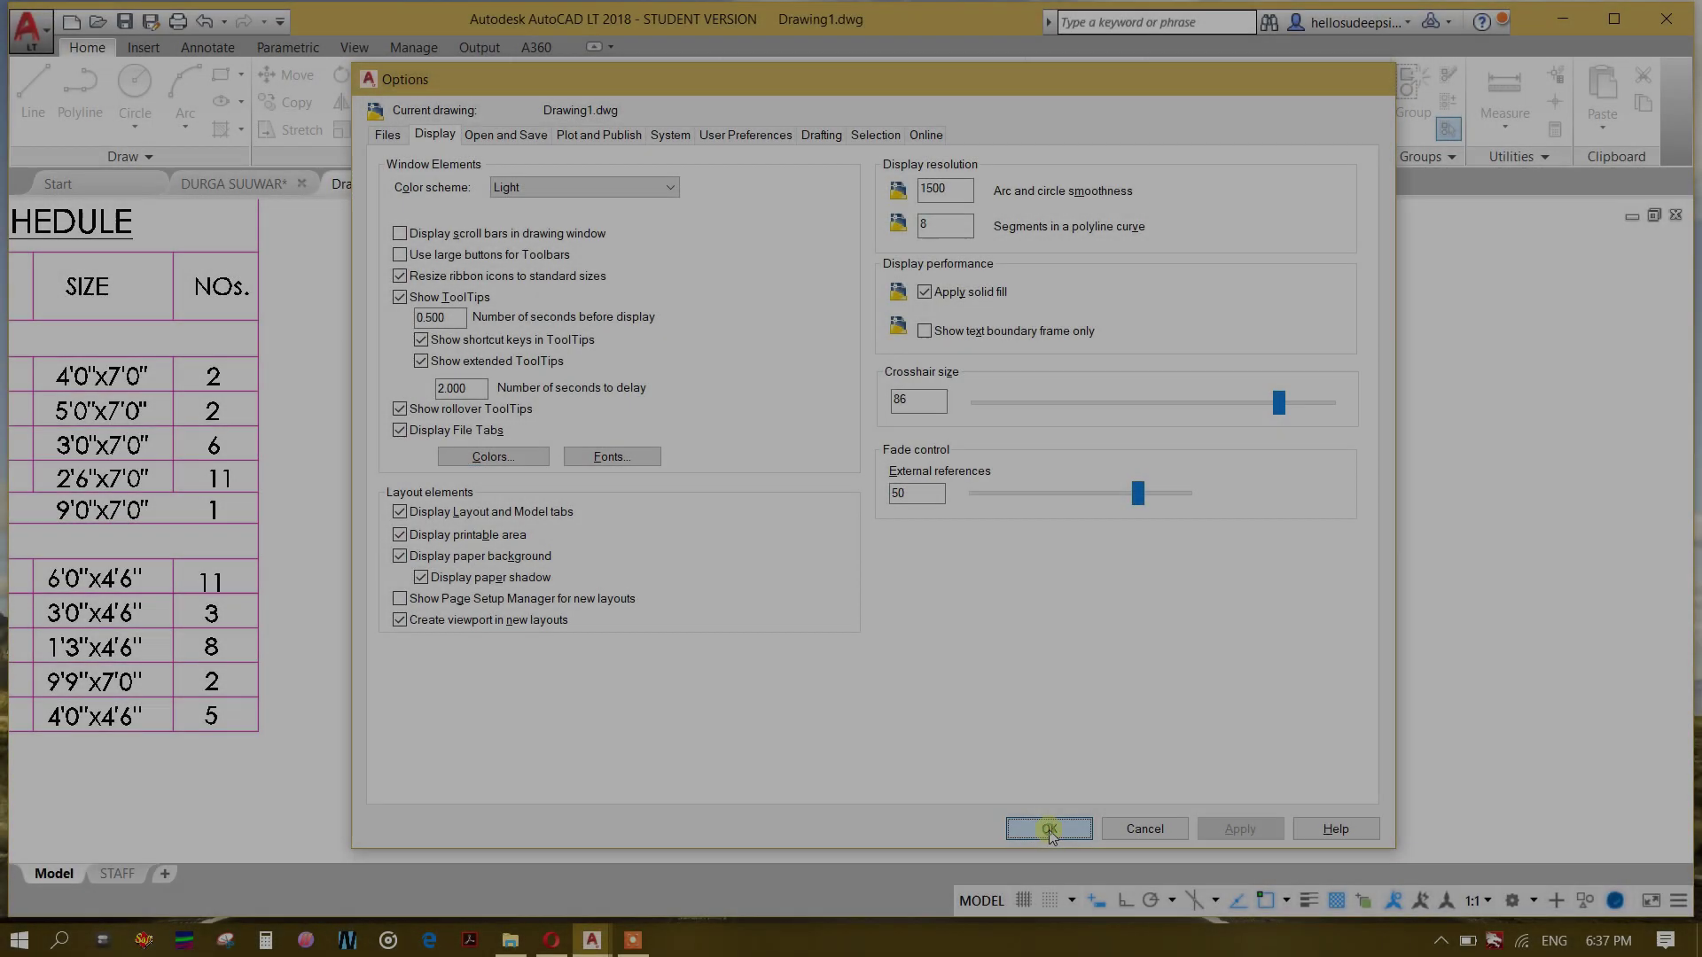
click(1056, 825)
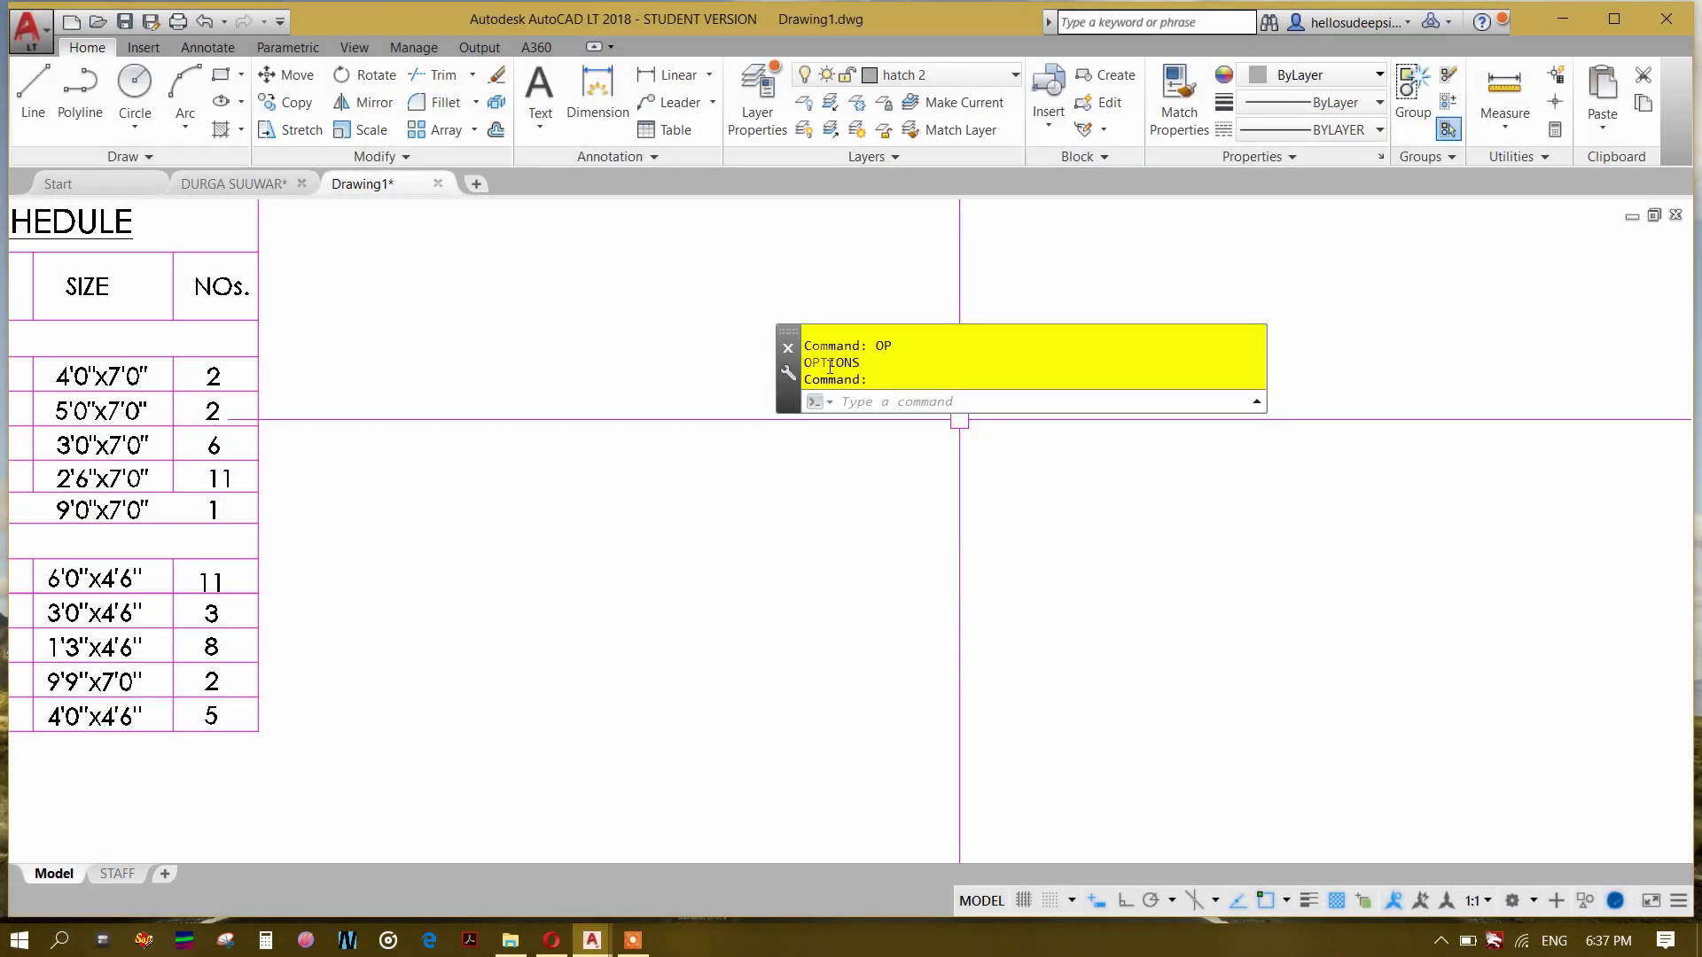
text(op)
key(Return)
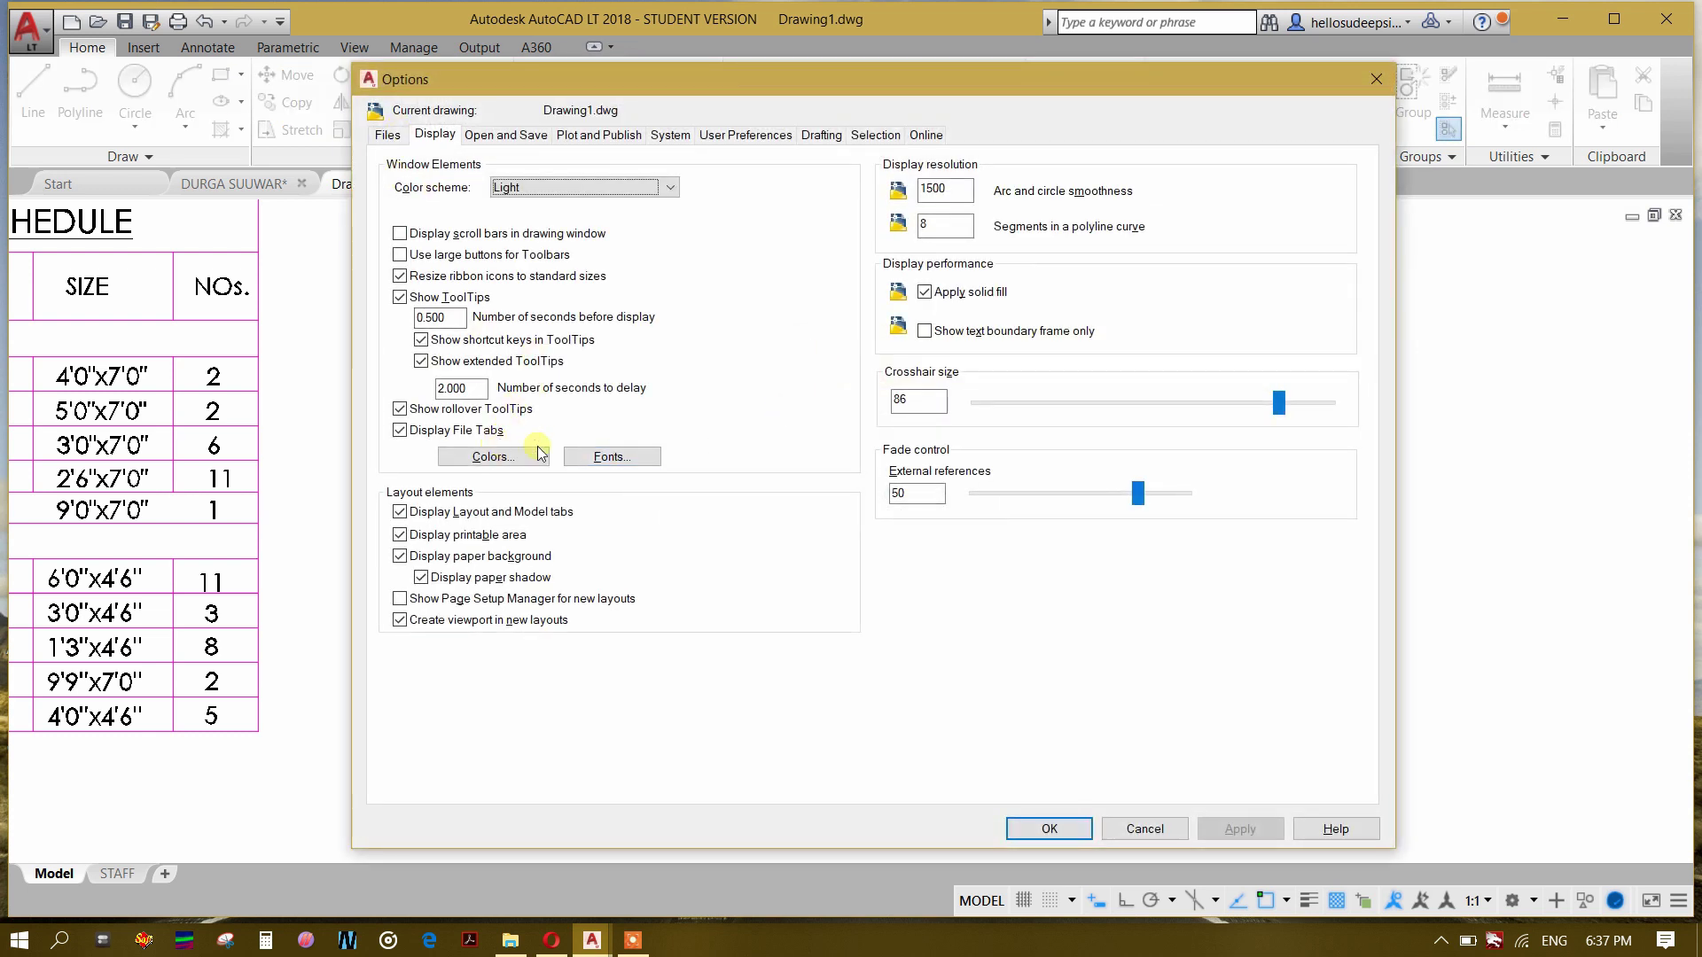
click(624, 459)
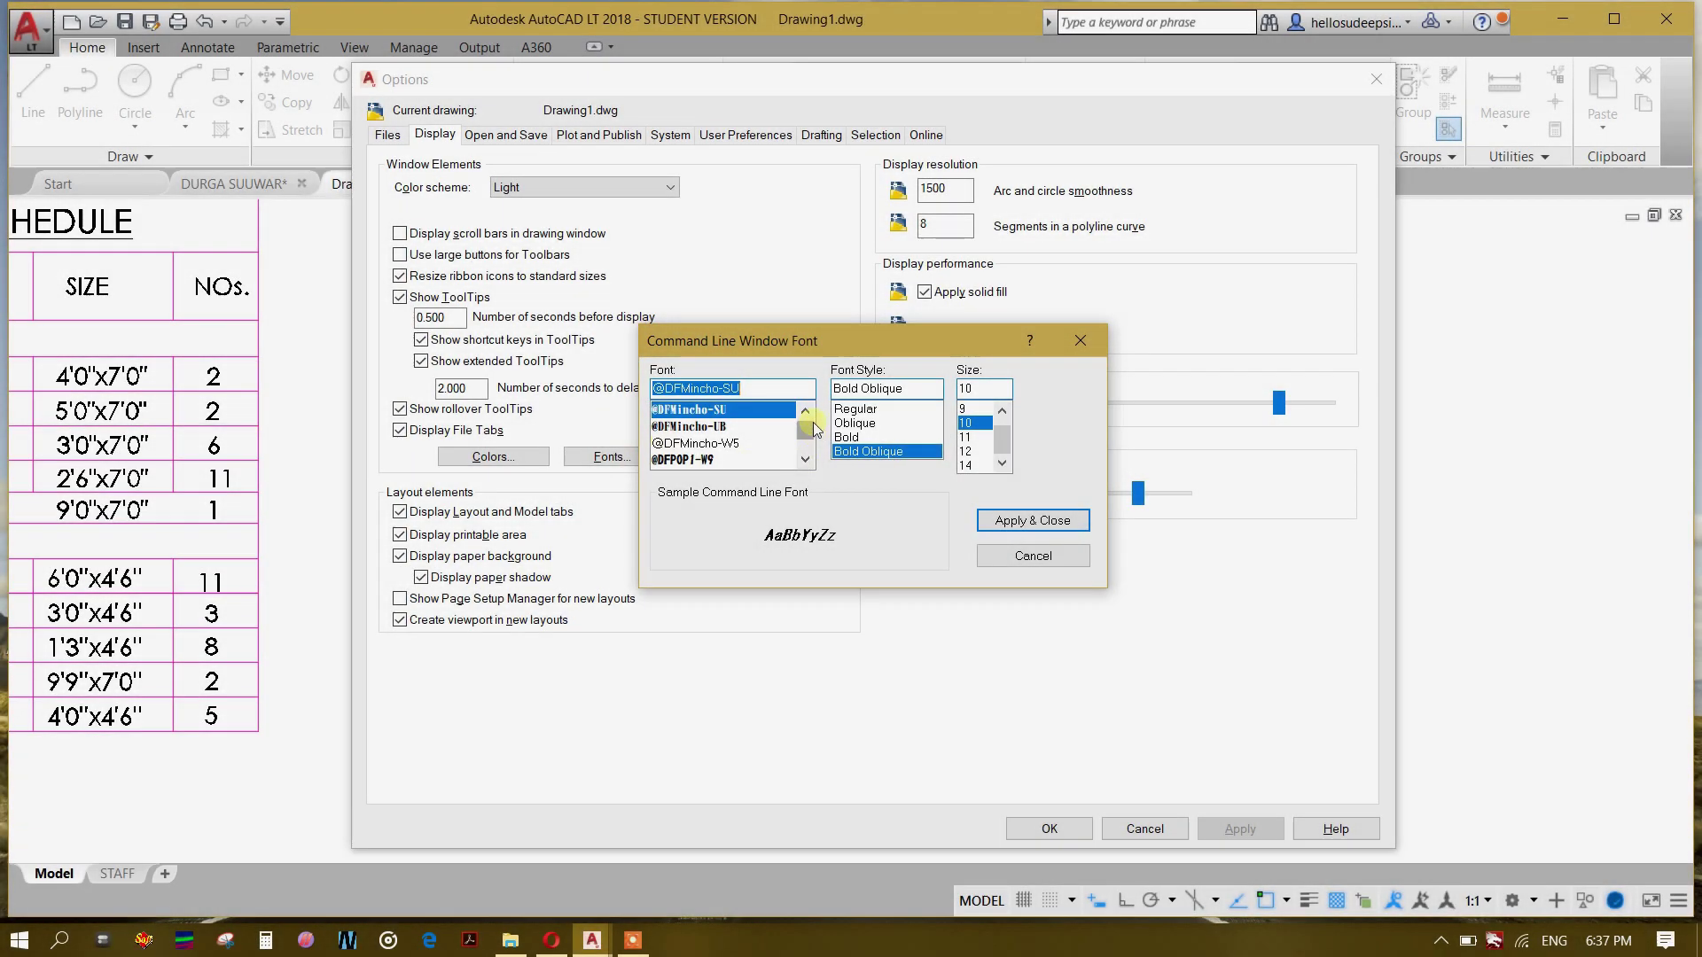
mouse_move(806, 434)
mouse_down()
mouse_move(808, 457)
mouse_move(806, 430)
mouse_up()
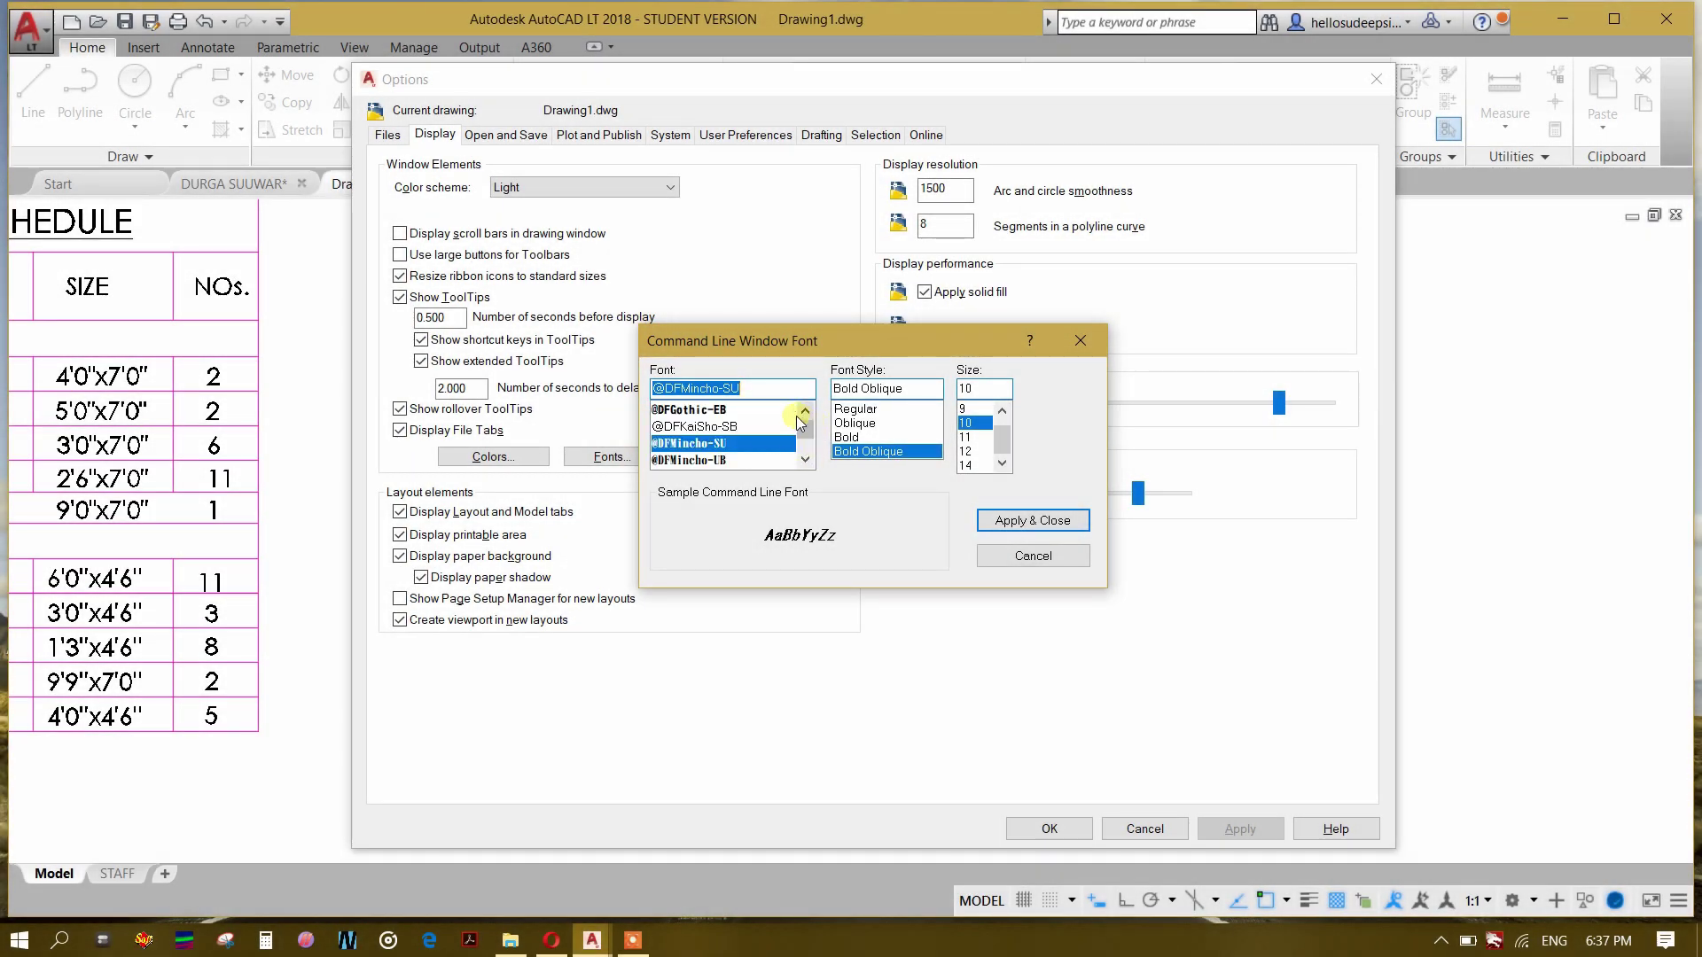
click(690, 411)
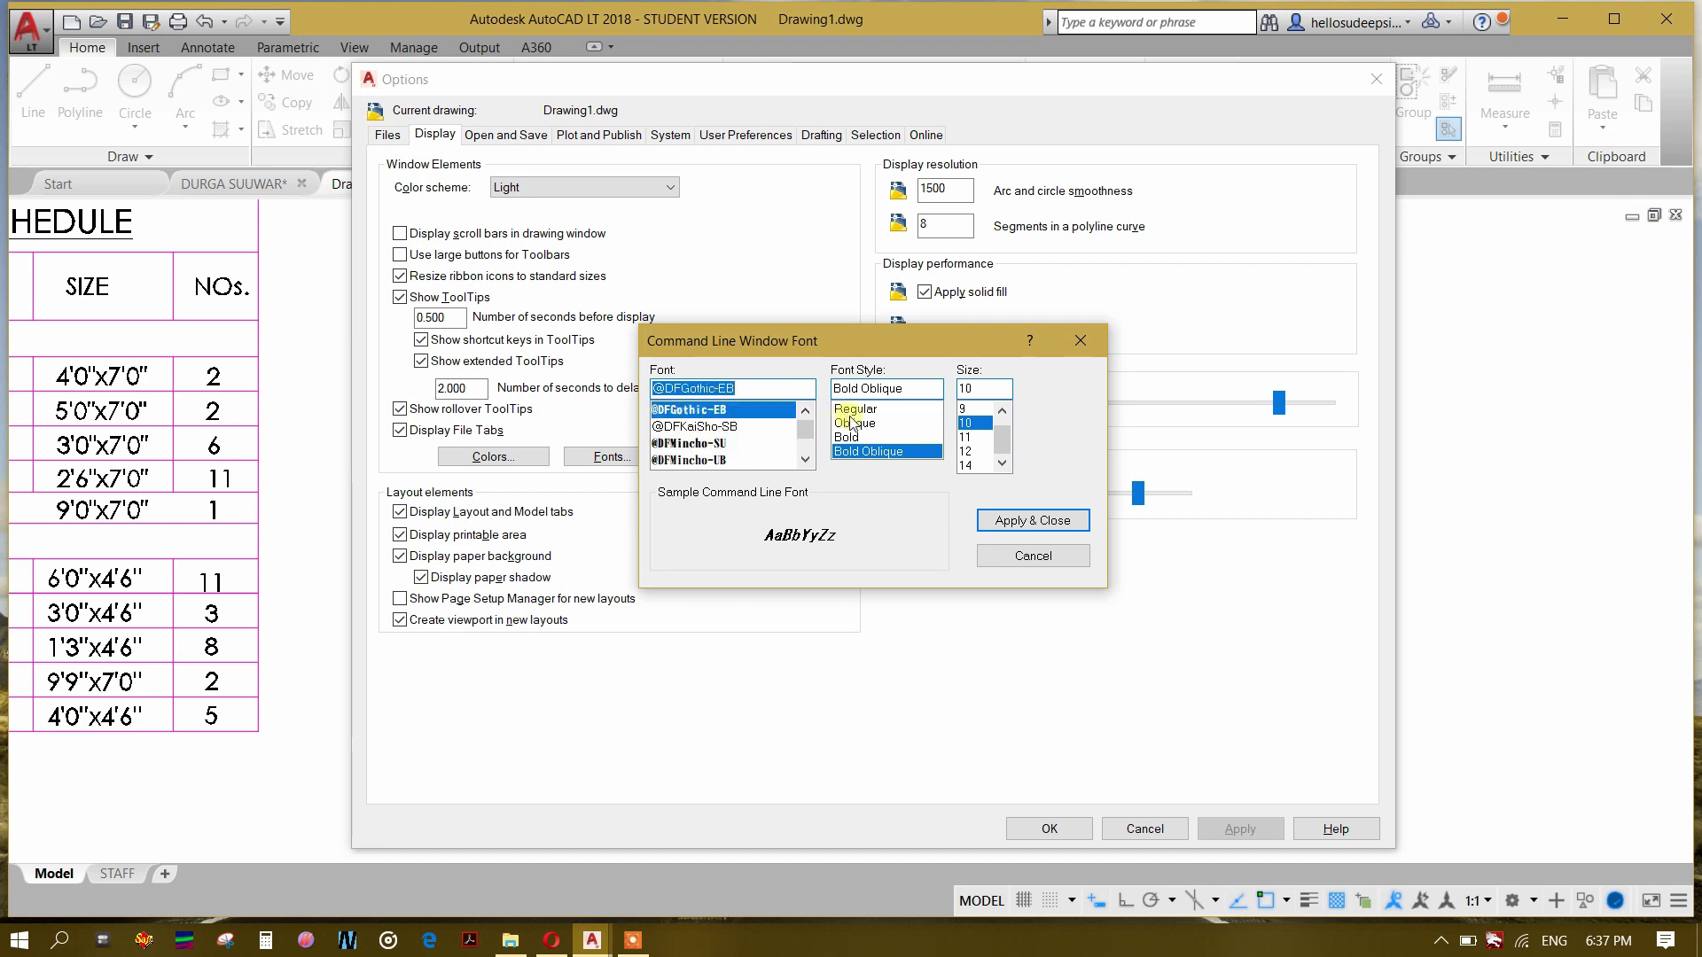
click(847, 438)
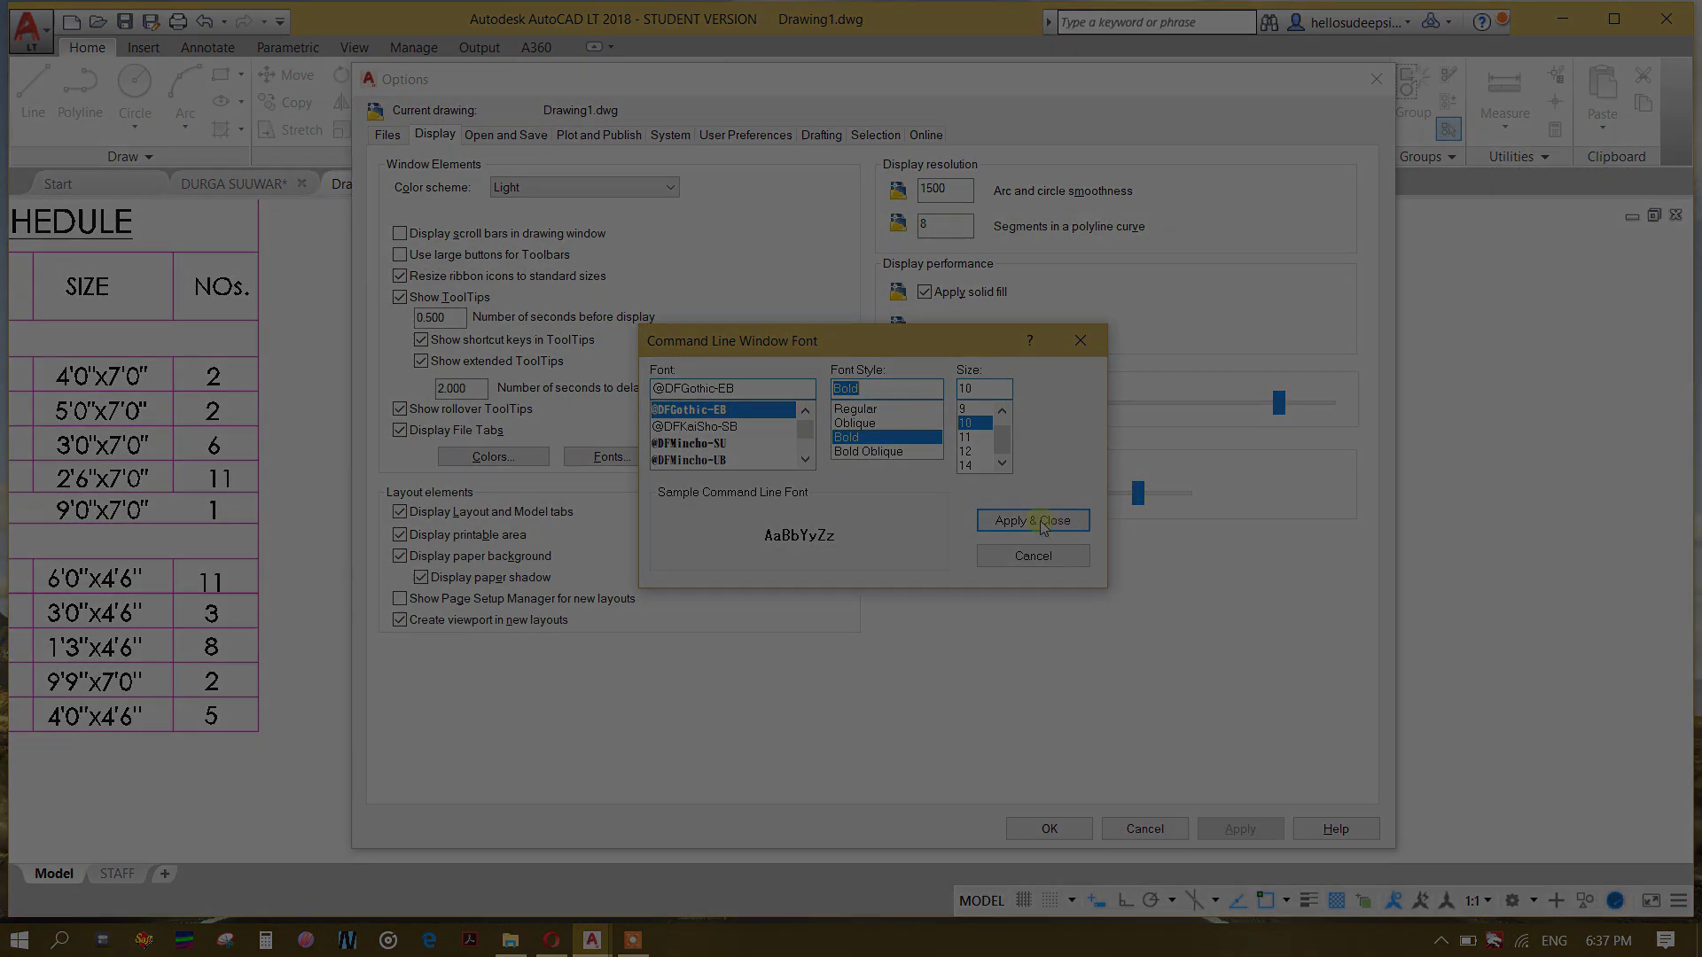
click(1033, 520)
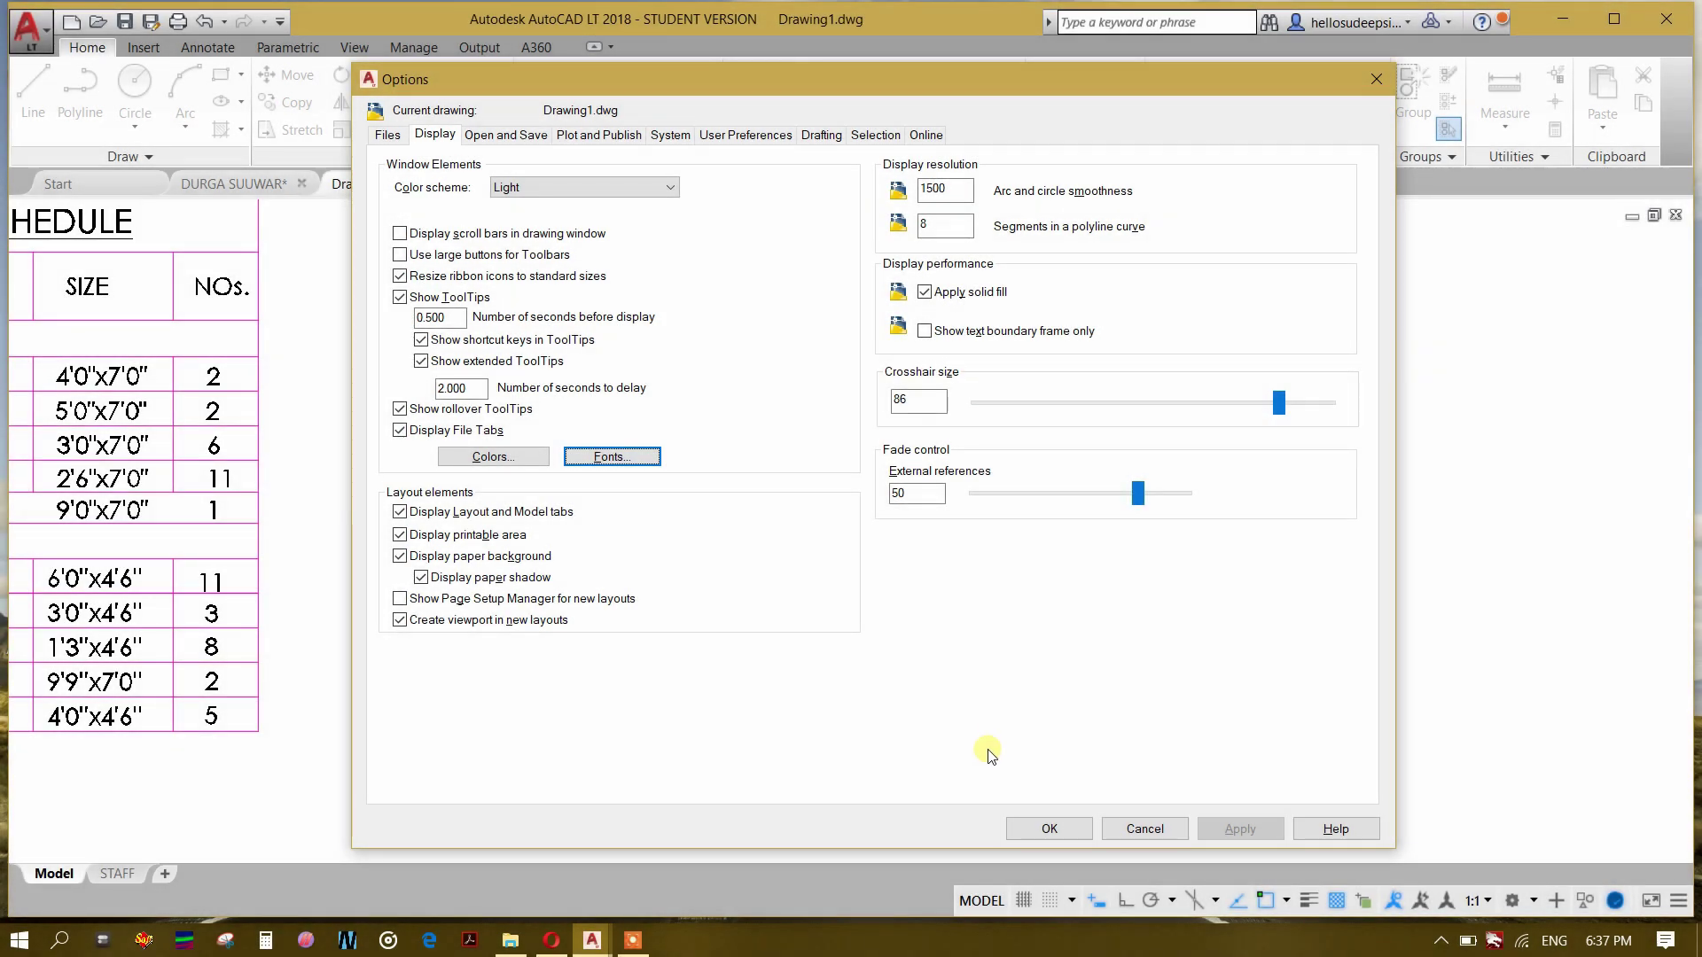
click(1032, 827)
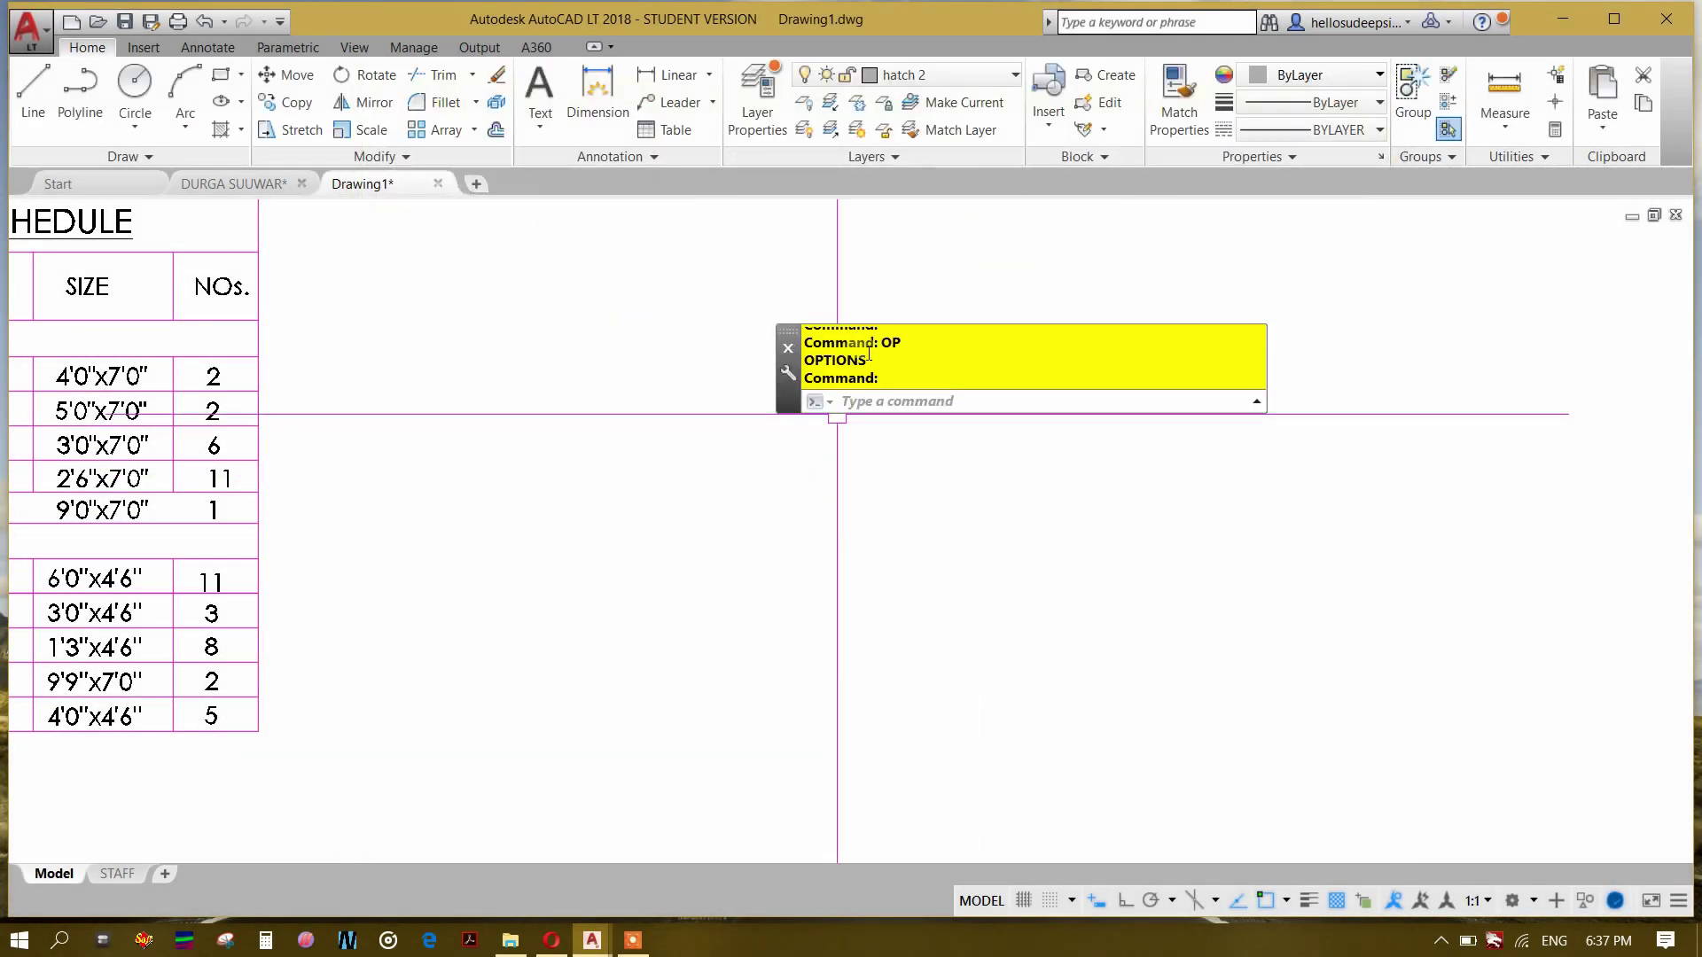
Step: Enlarge the command line window to show more history lines and place it nearer the schedule
key(Escape)
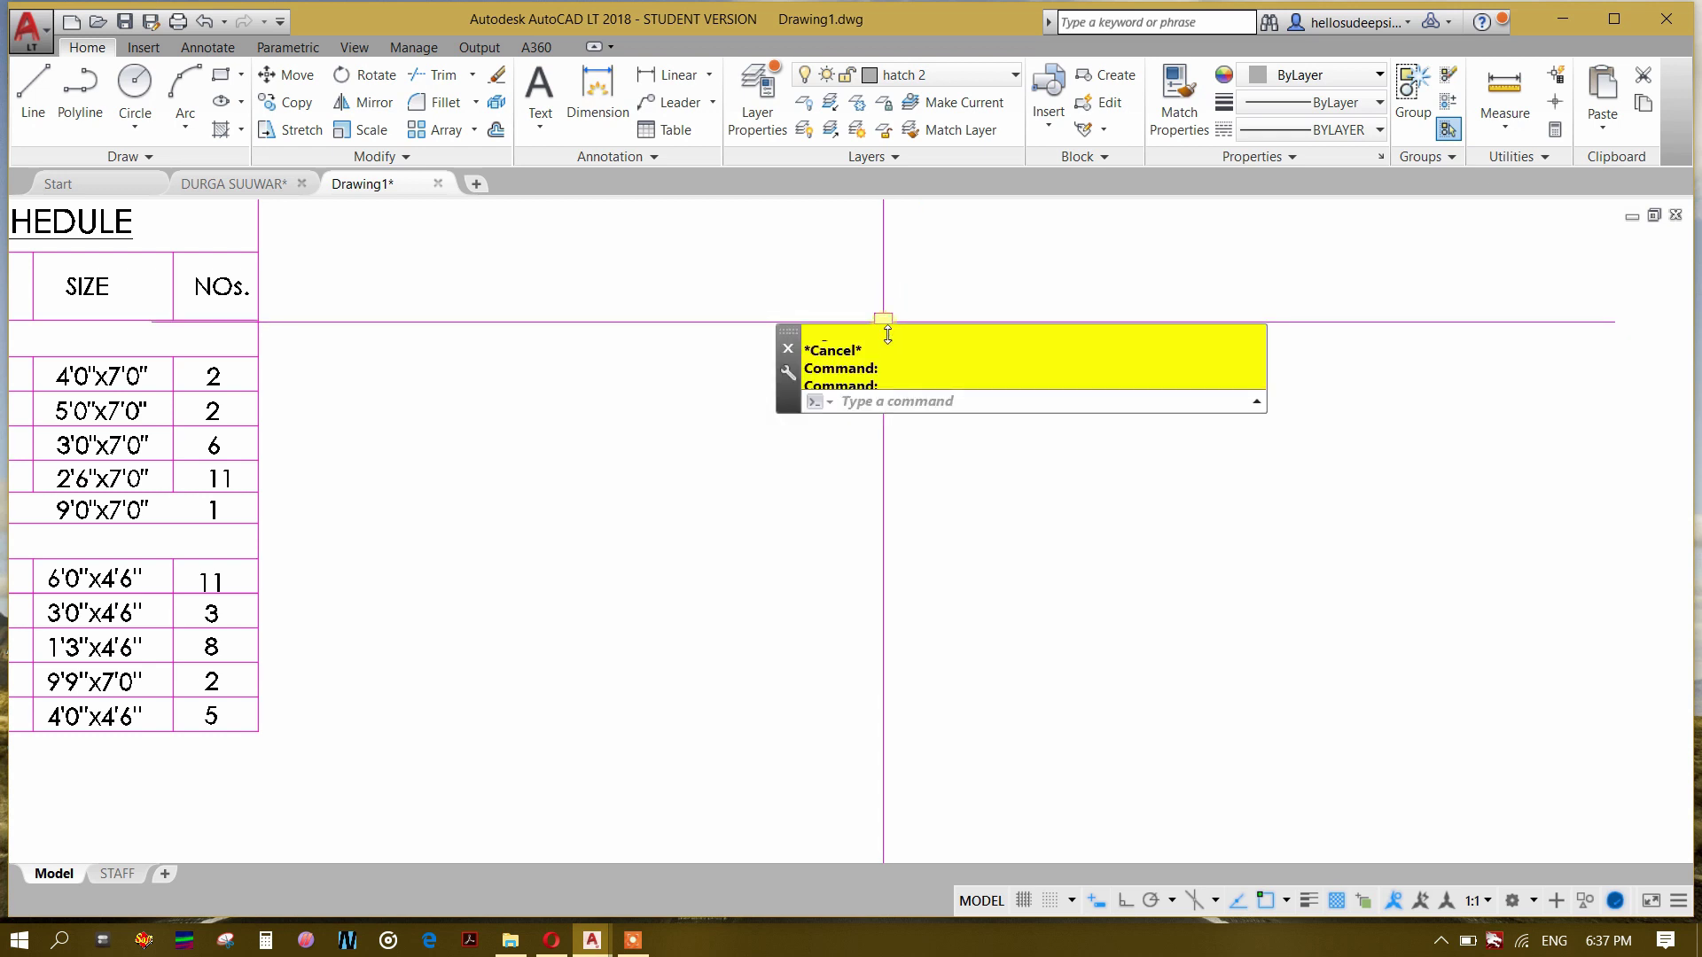
drag(886, 325, 617, 337)
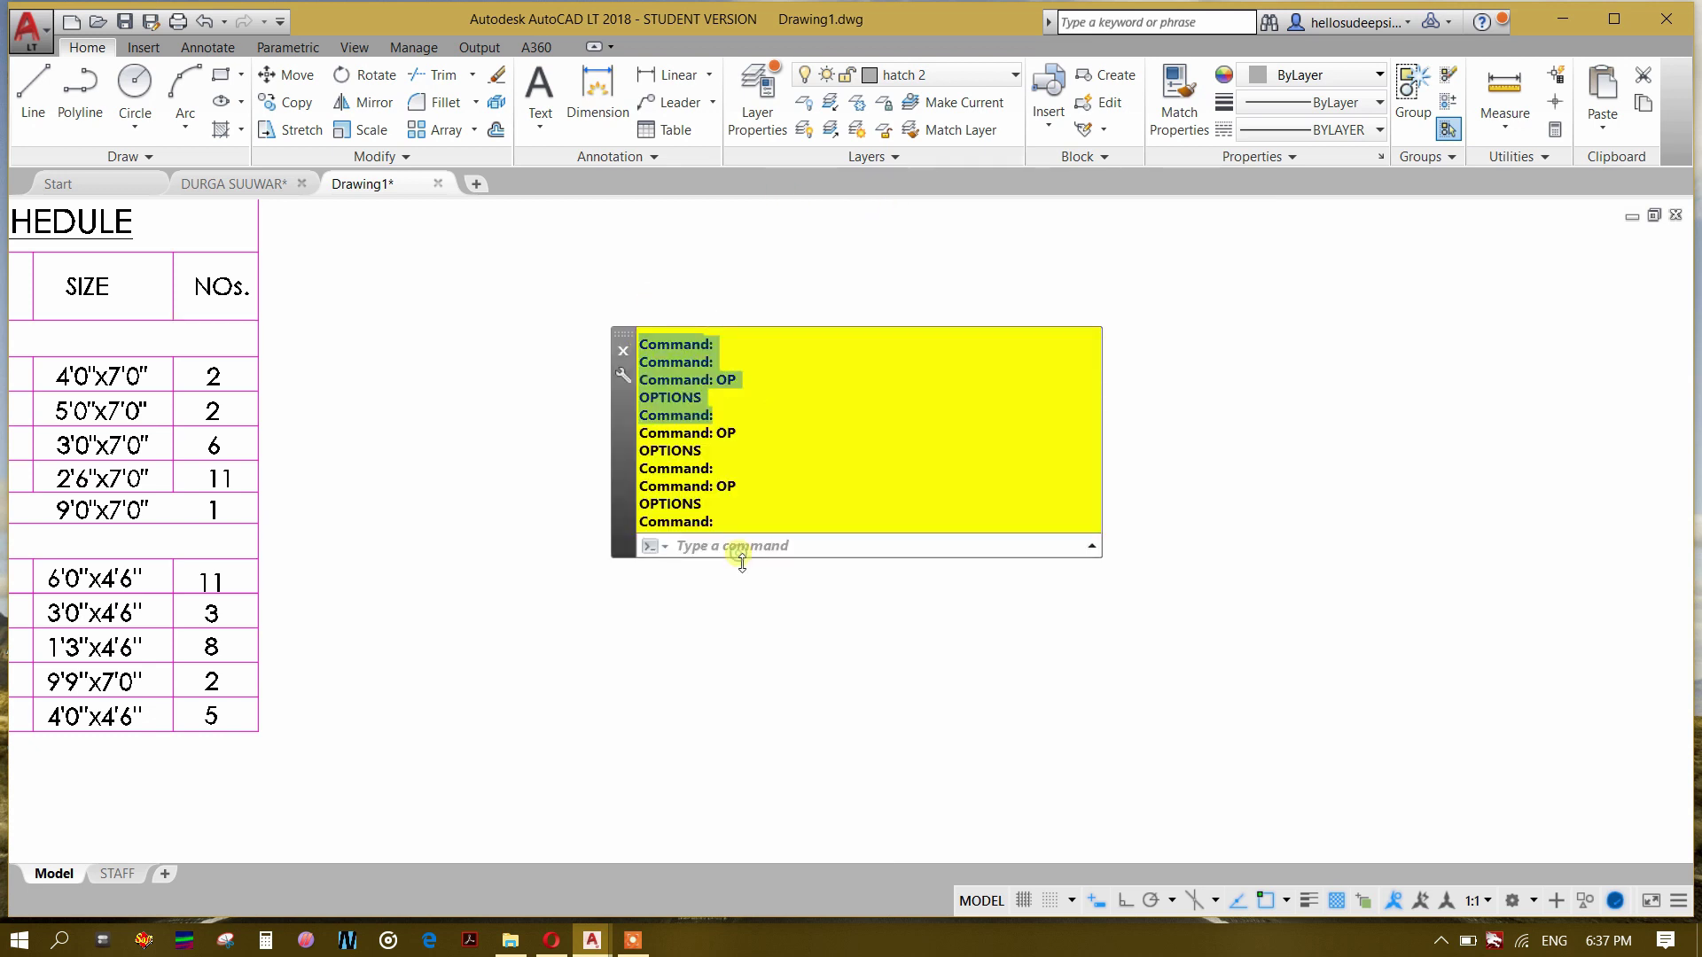
key(Escape)
Step: Draw an open chain of six connected line segments in the blank area beside the schedule
text(lin)
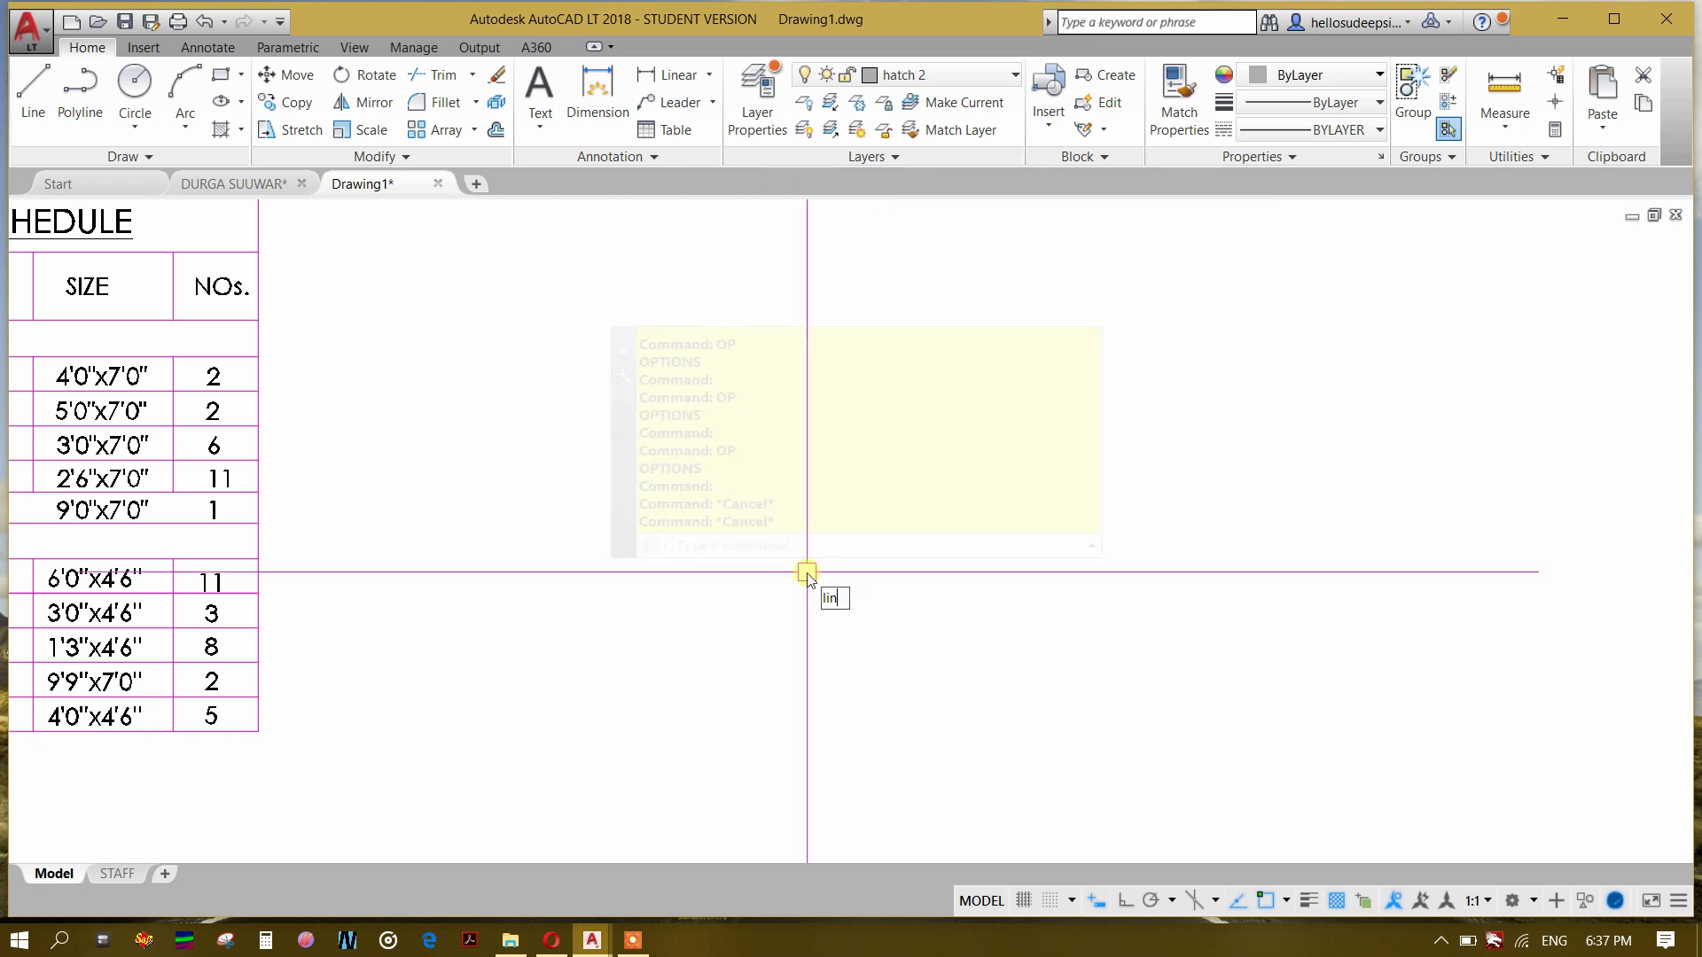
key(Return)
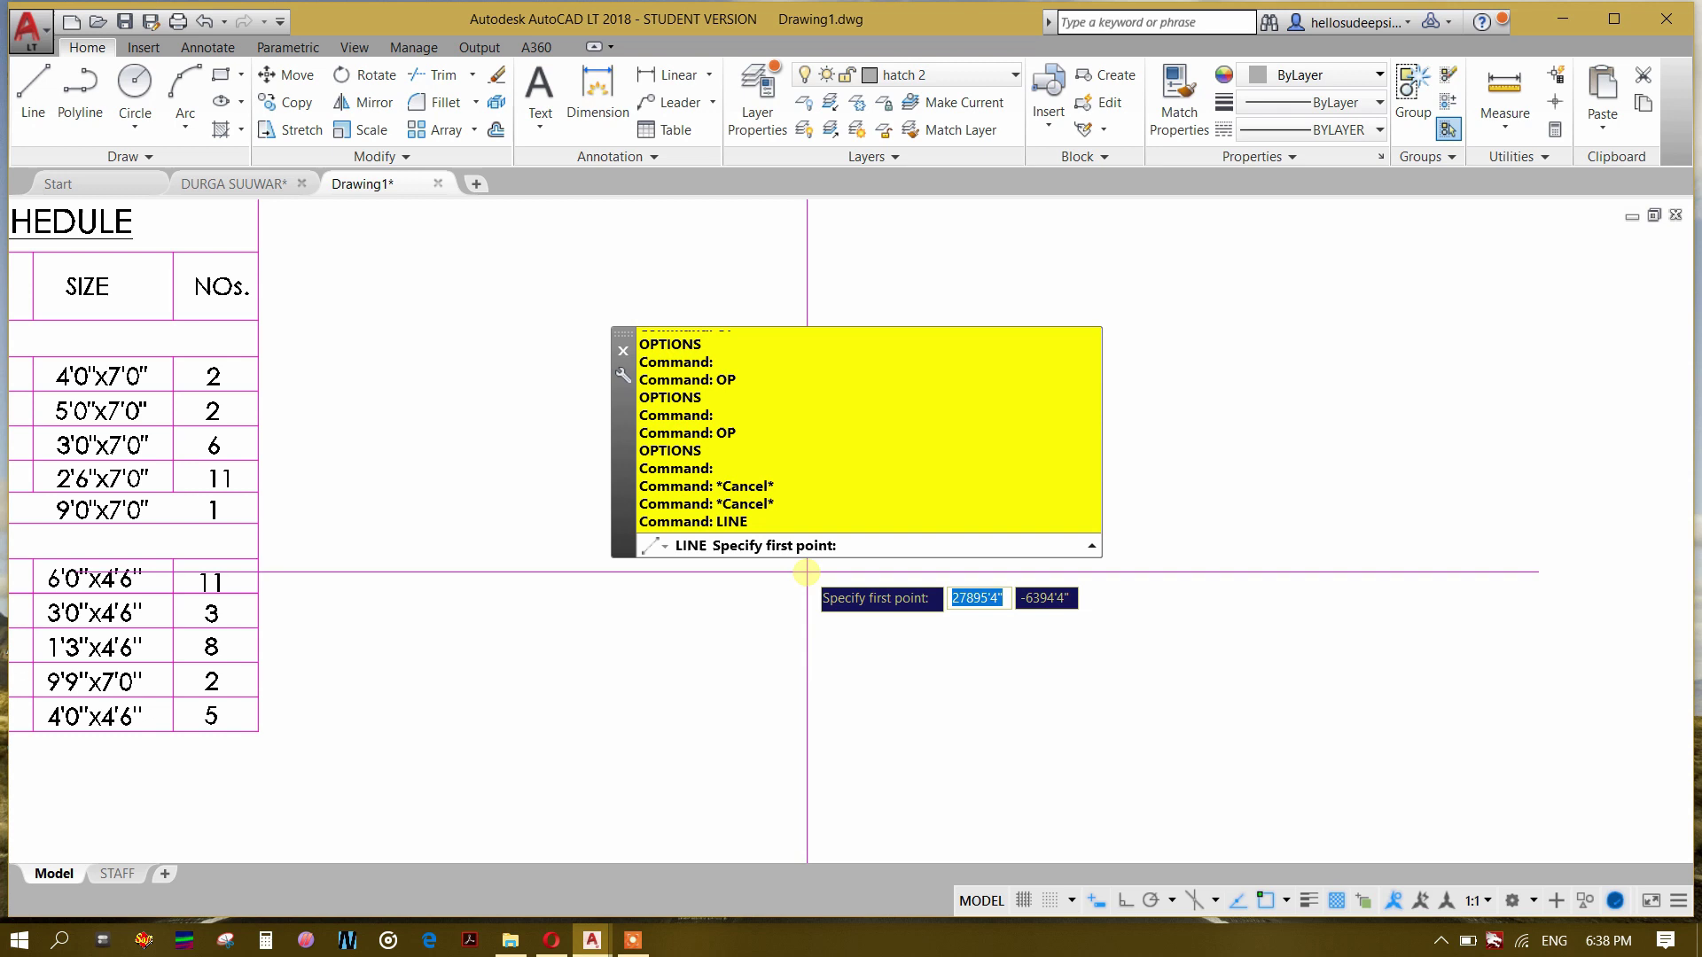
click(730, 637)
click(1157, 664)
click(1367, 416)
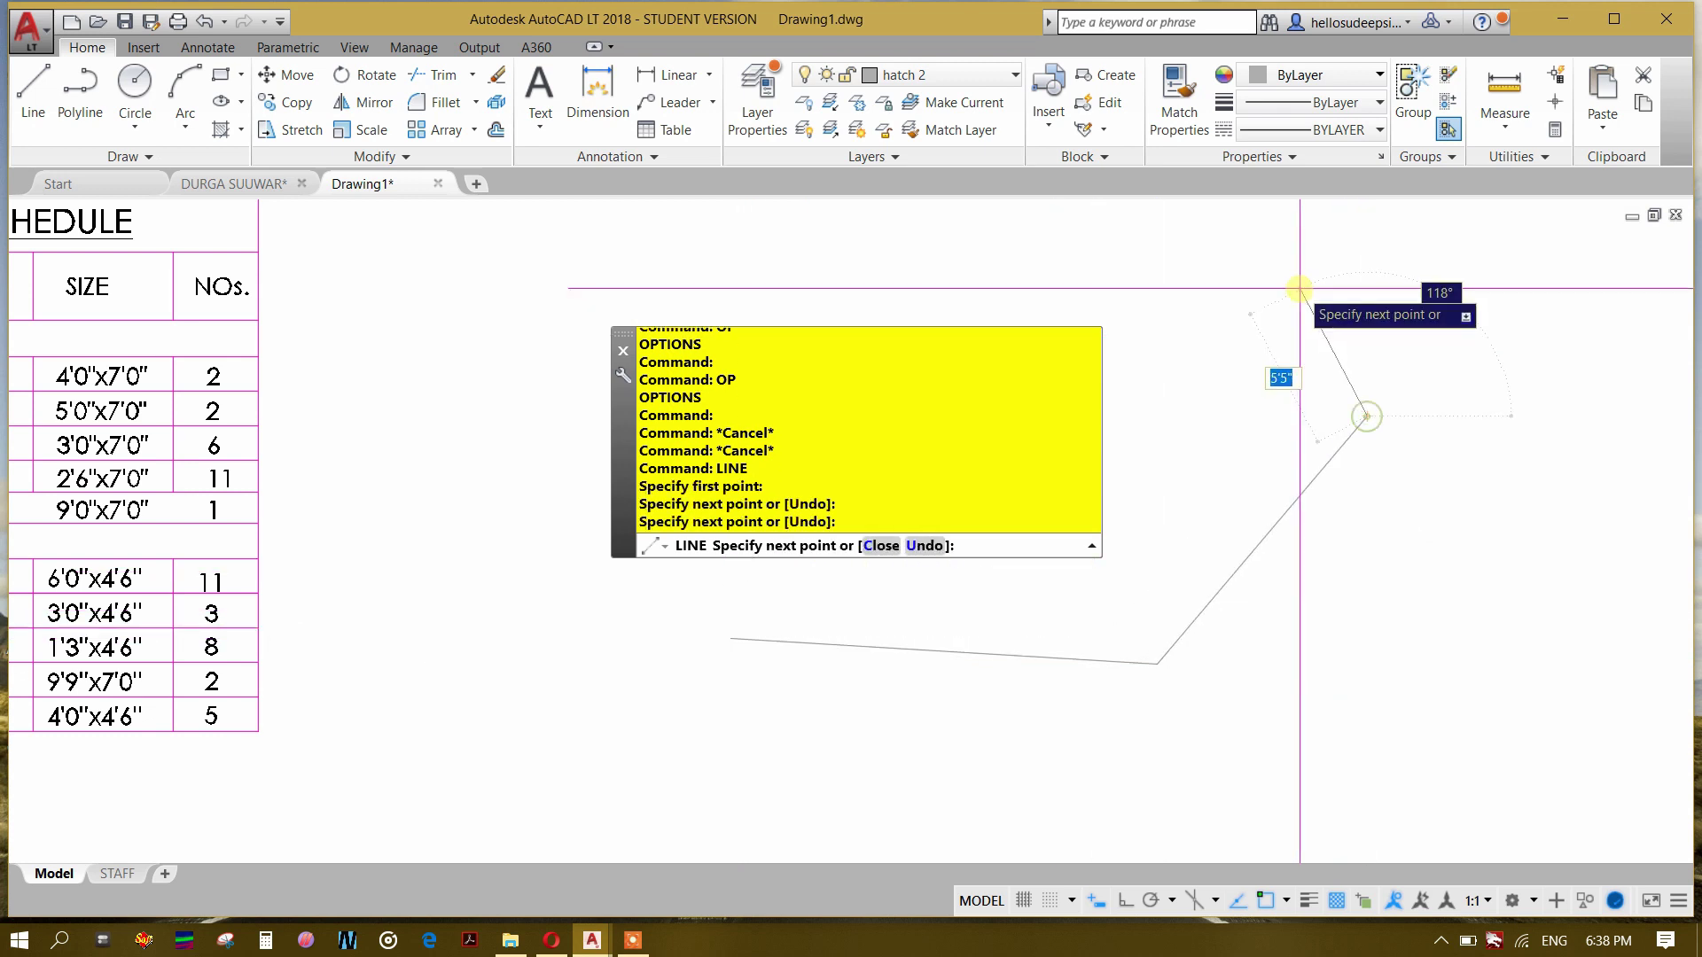
click(1300, 288)
click(1538, 649)
click(1348, 743)
click(1119, 769)
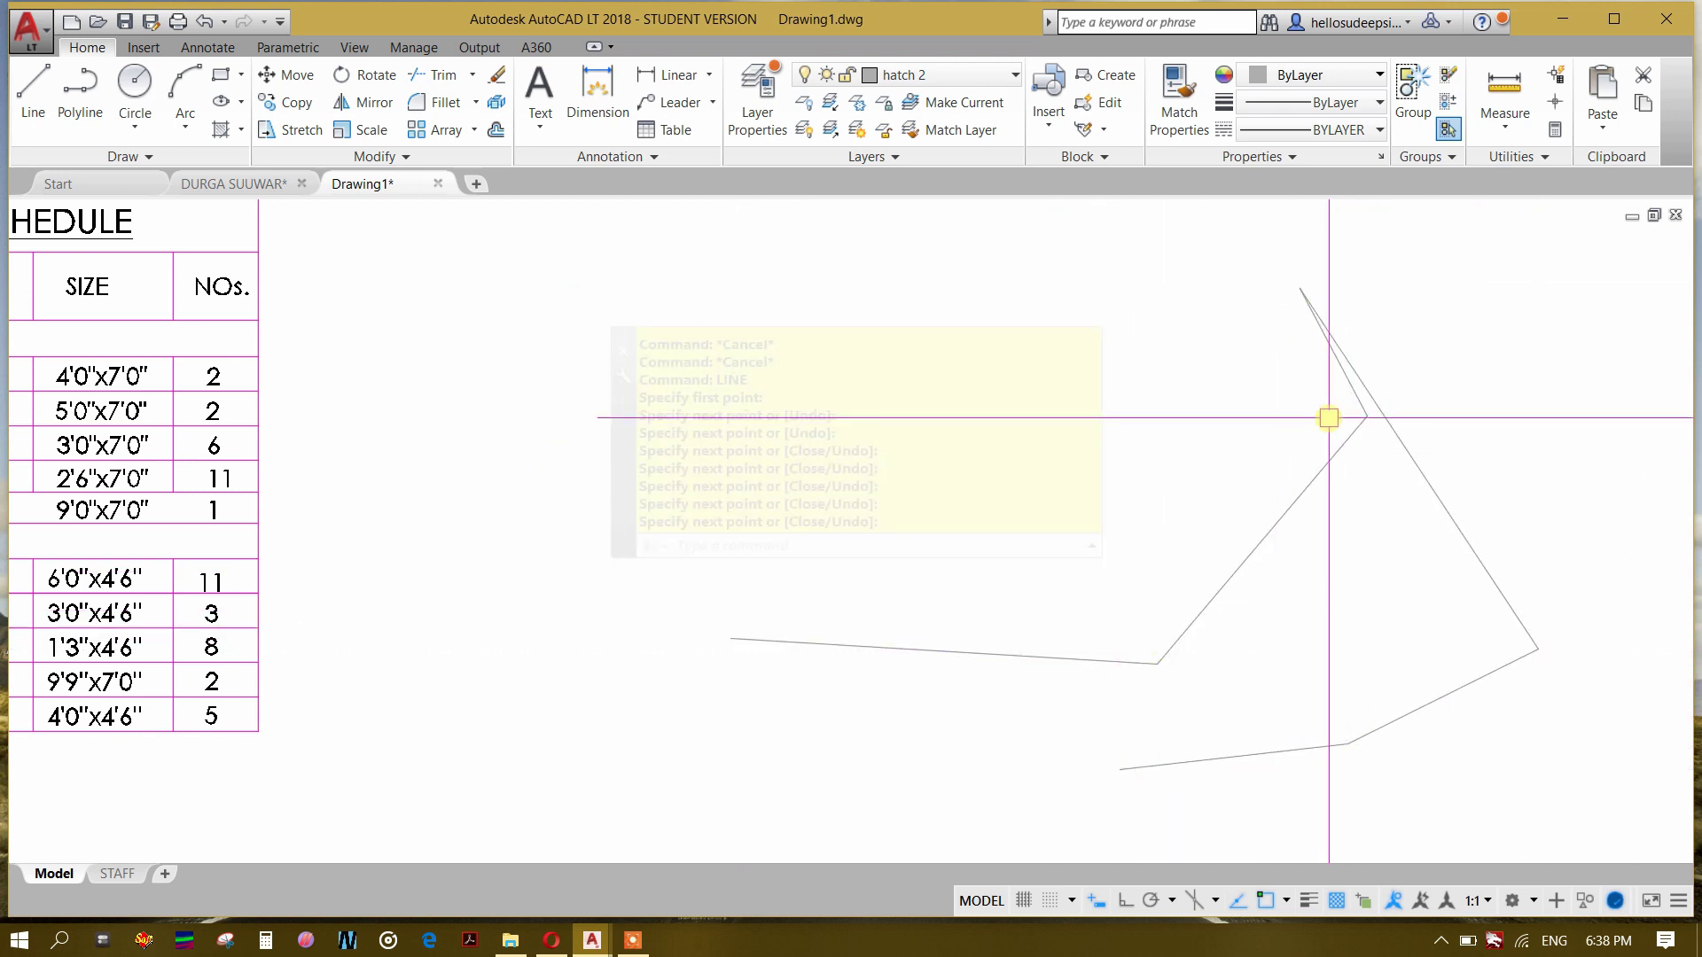
key(Return)
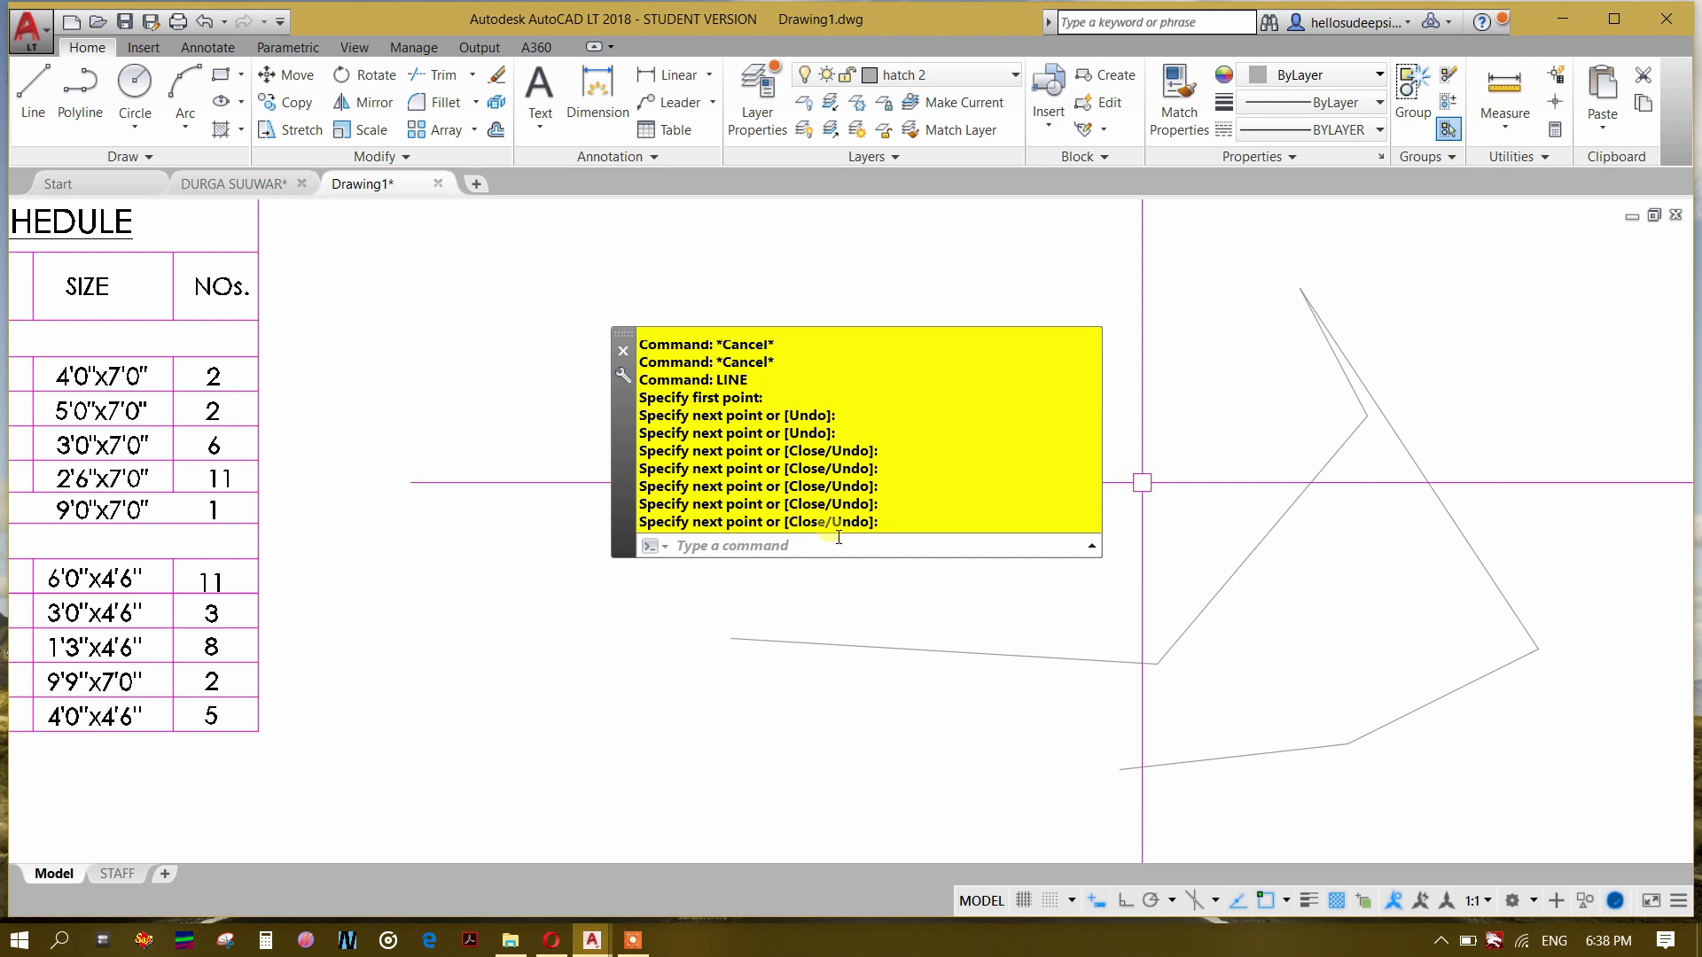